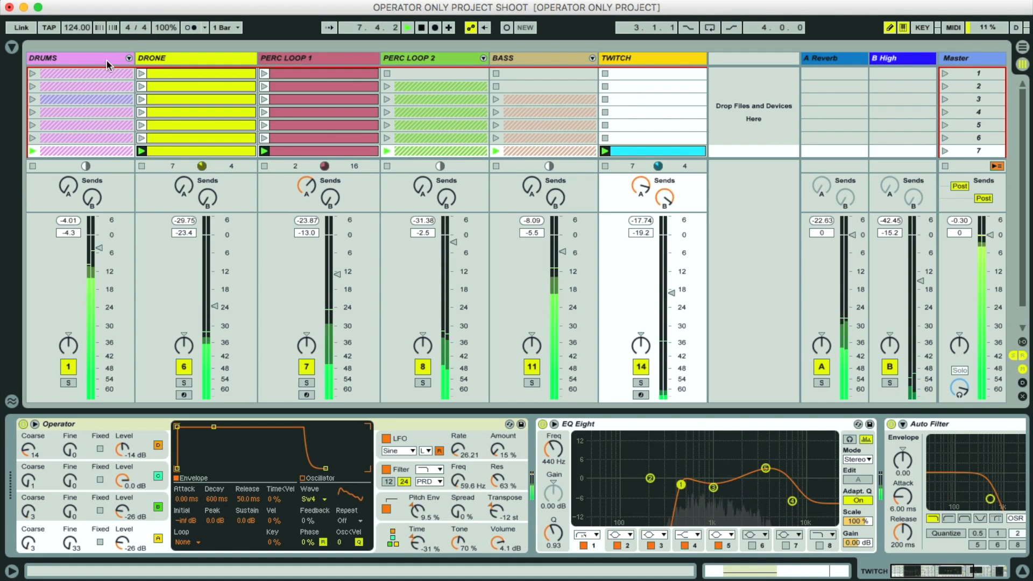
# Unfold the DRUMS group and look through the device chains of its Kick, Hat and Snare tracks.
pyautogui.click(82, 59)
pyautogui.click(130, 58)
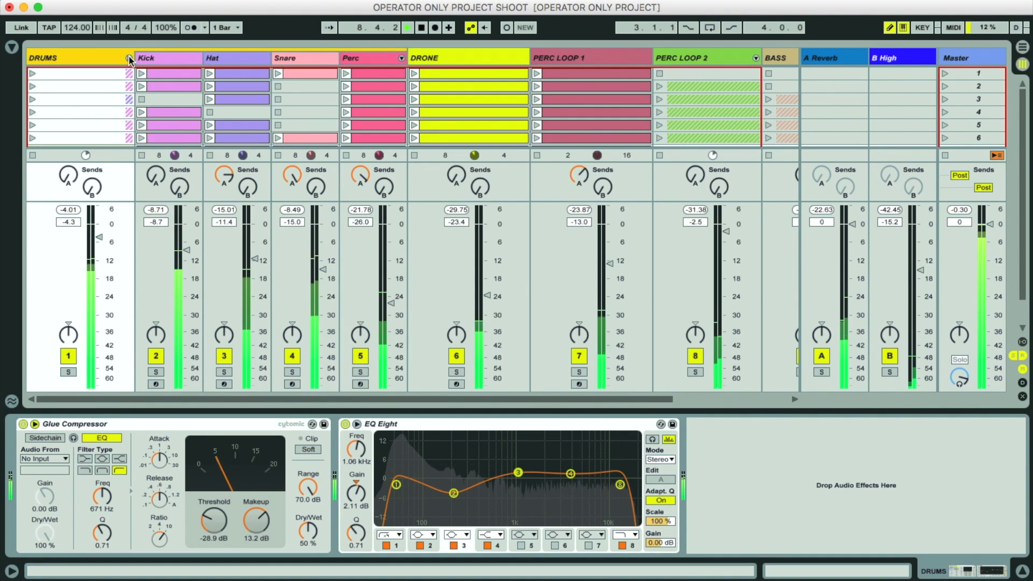
pyautogui.click(167, 58)
pyautogui.click(237, 58)
pyautogui.click(296, 61)
pyautogui.click(242, 59)
pyautogui.click(187, 57)
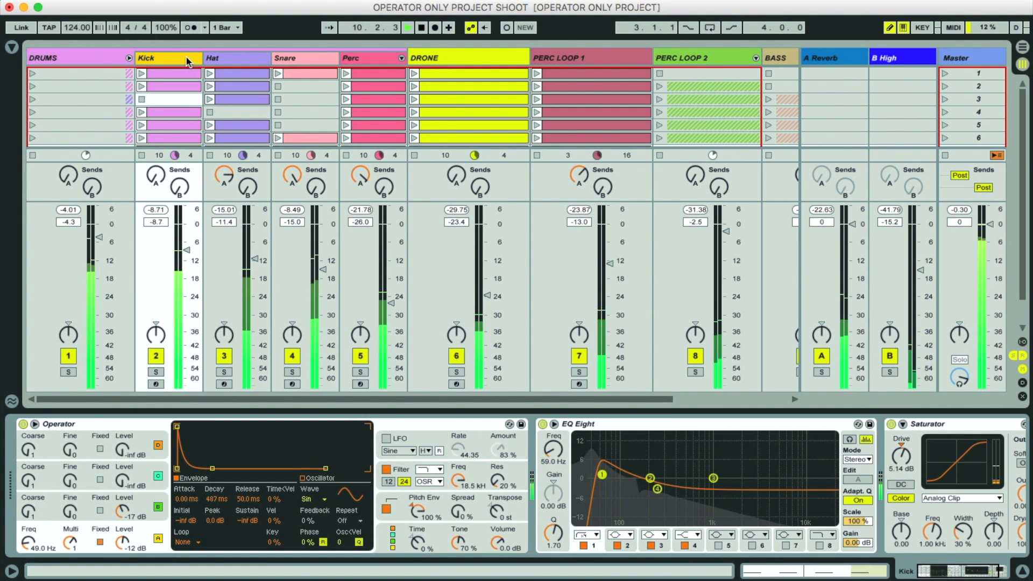
# Solo the Kick, Hat, Snare, Perc and DRONE tracks one after another so they play together.
pyautogui.click(156, 371)
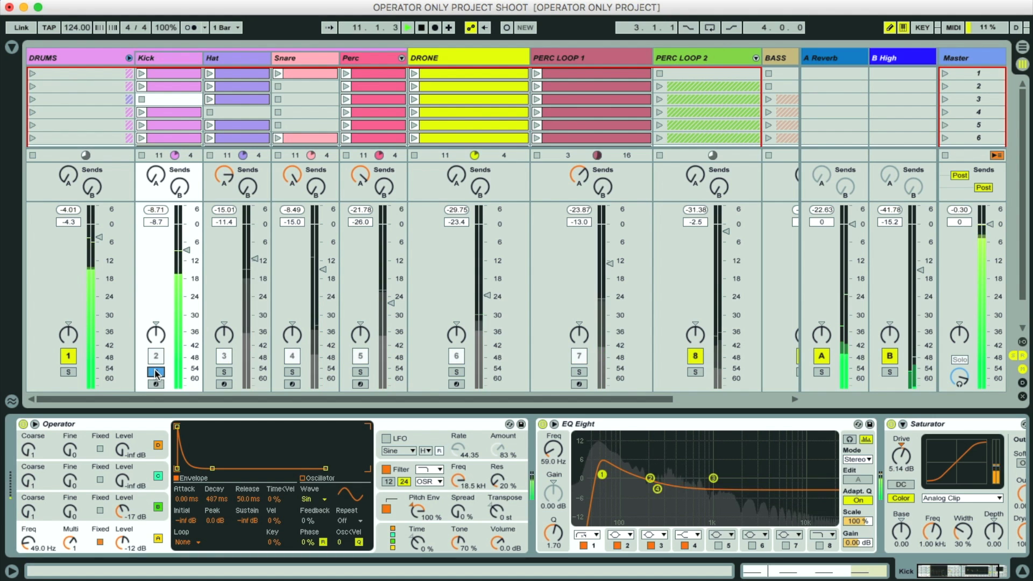
pyautogui.keyDown('super'); pyautogui.click(224, 372); pyautogui.keyUp('super')
pyautogui.keyDown('super'); pyautogui.click(292, 372); pyautogui.keyUp('super')
pyautogui.keyDown('super'); pyautogui.click(360, 372); pyautogui.keyUp('super')
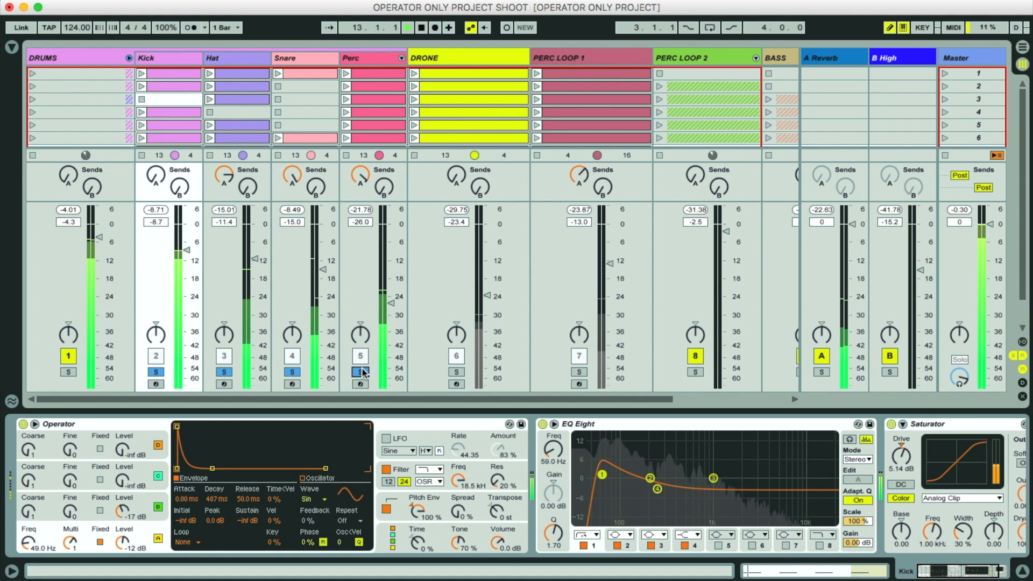
pyautogui.keyDown('super'); pyautogui.click(457, 372); pyautogui.keyUp('super')
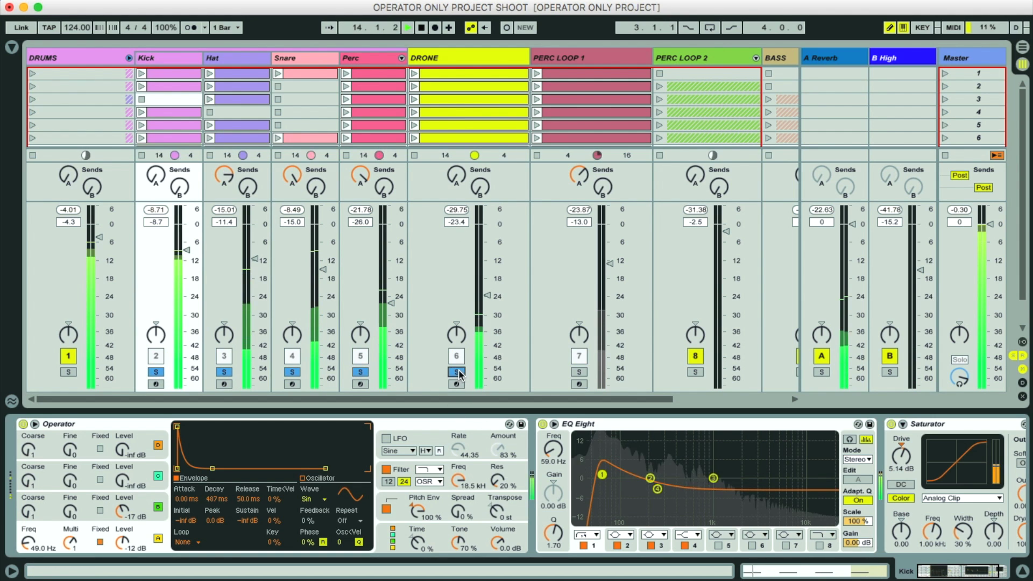
# Unfold the BASS group and add its two Operator Bass tracks, PERC LOOP 2 and PERC LOOP 1 to the soloed tracks.
pyautogui.hscroll(3, 488, 178)
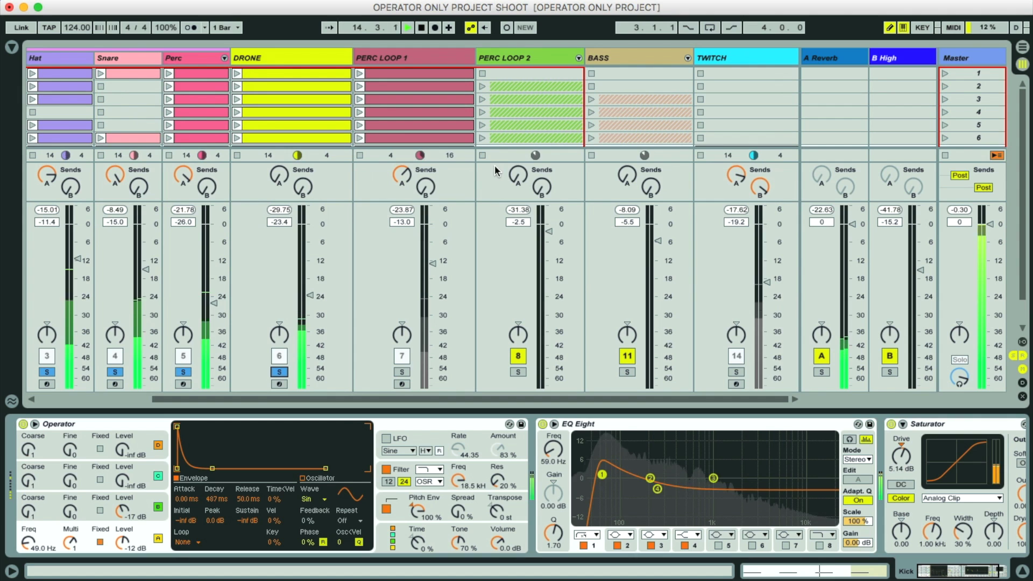
pyautogui.click(685, 55)
pyautogui.keyDown('super'); pyautogui.click(714, 372); pyautogui.keyUp('super')
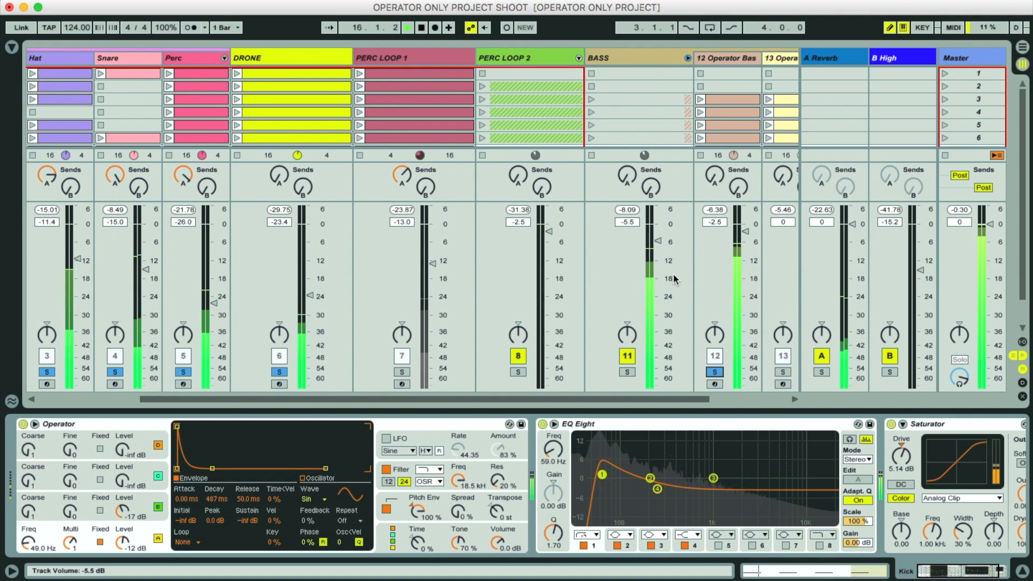
pyautogui.hscroll(2, 674, 274)
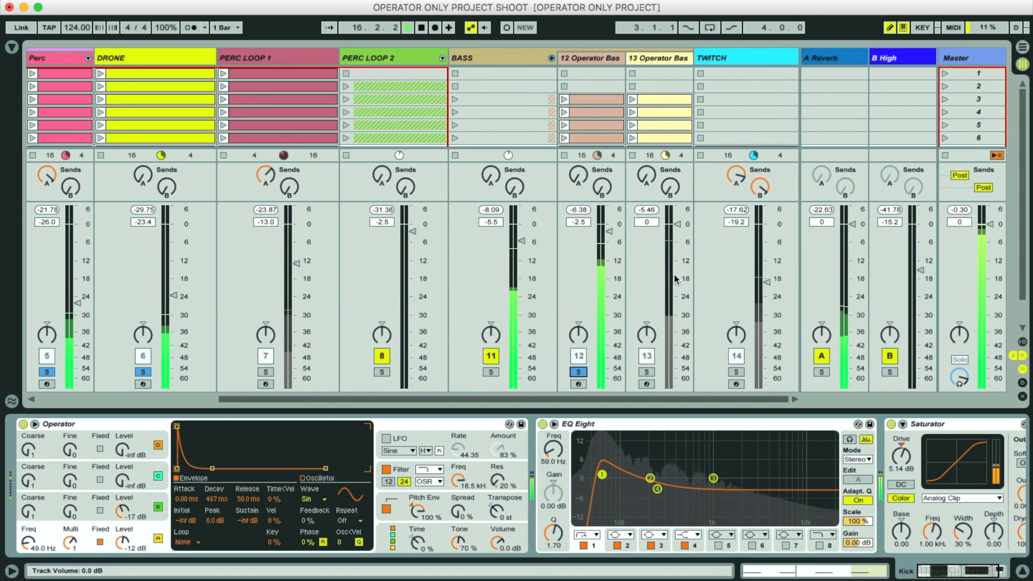
pyautogui.keyDown('super'); pyautogui.click(648, 371); pyautogui.keyUp('super')
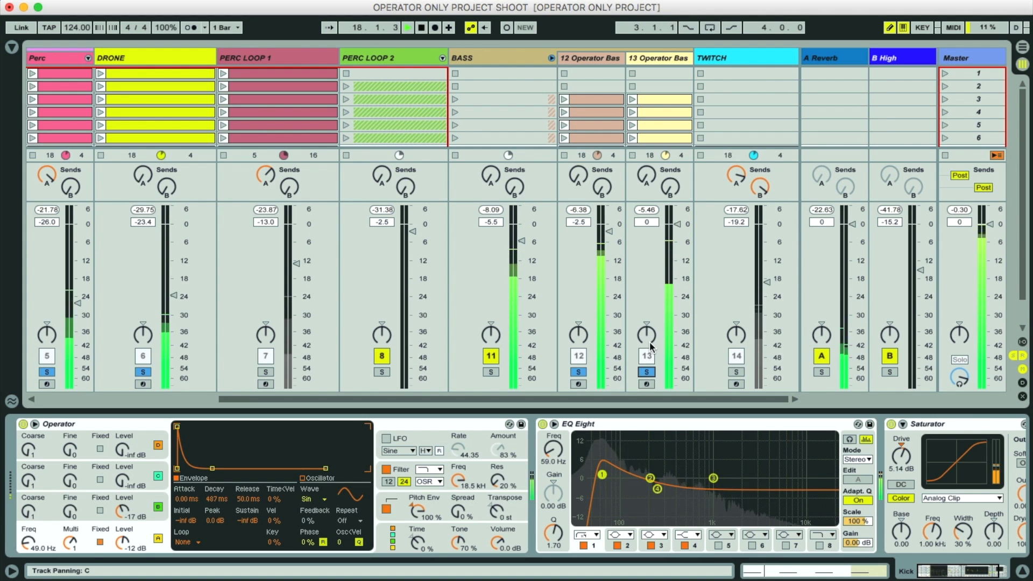
pyautogui.keyDown('super'); pyautogui.click(379, 372); pyautogui.keyUp('super')
pyautogui.keyDown('super'); pyautogui.click(264, 372); pyautogui.keyUp('super')
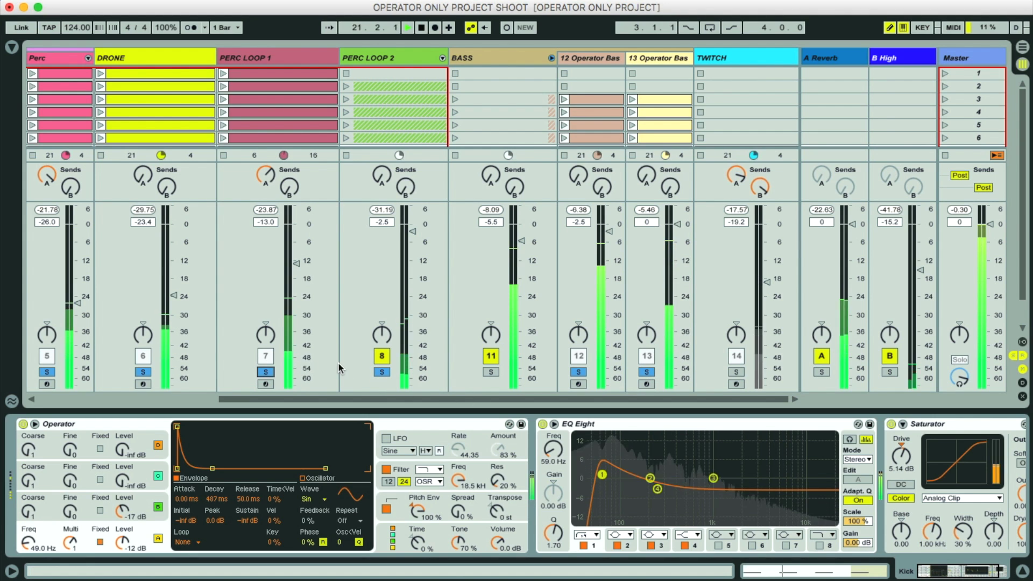
# Examine the device chains of both Operator Bass tracks and release the solo on track 13.
pyautogui.click(605, 56)
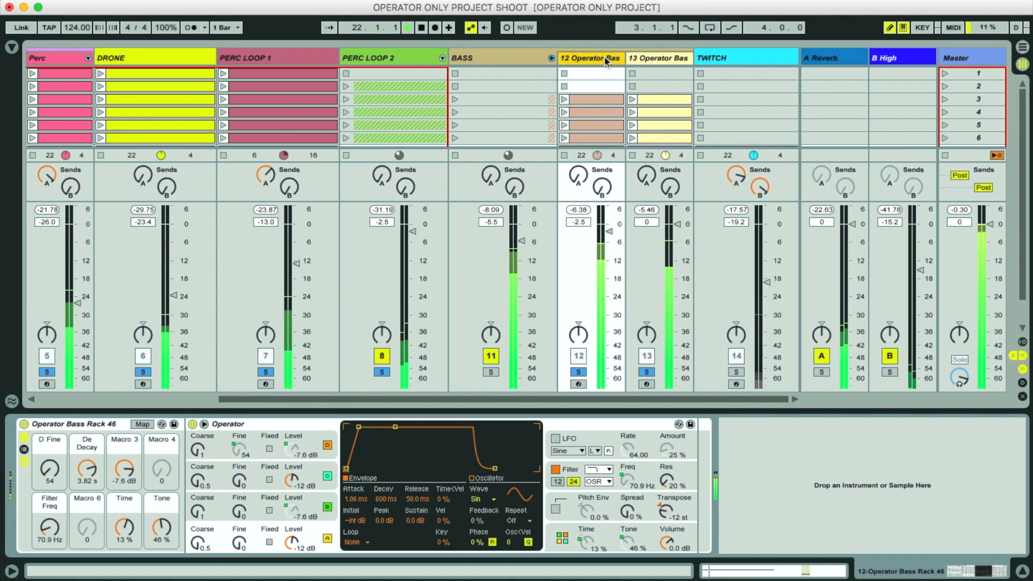
pyautogui.click(654, 57)
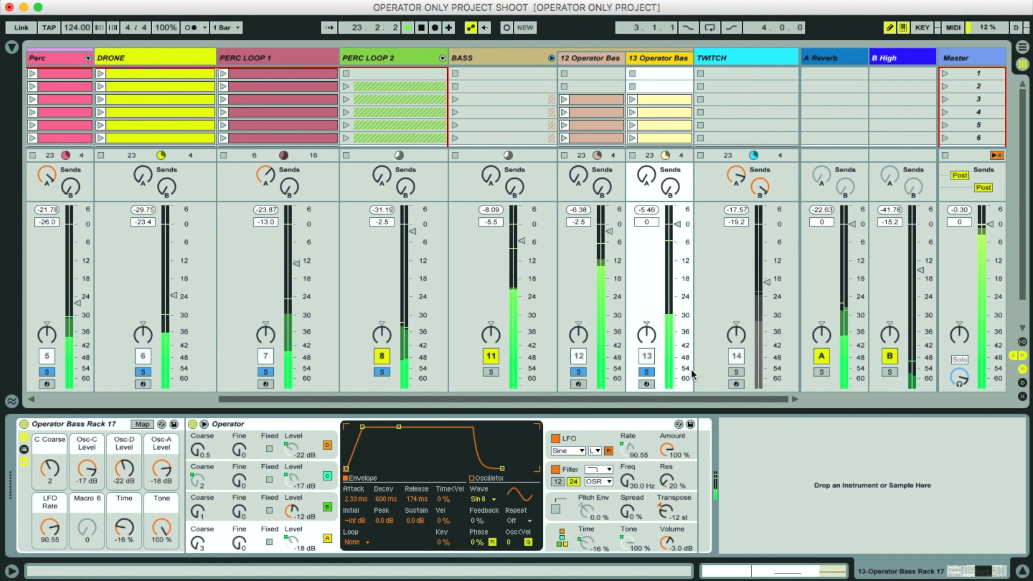
pyautogui.click(647, 372)
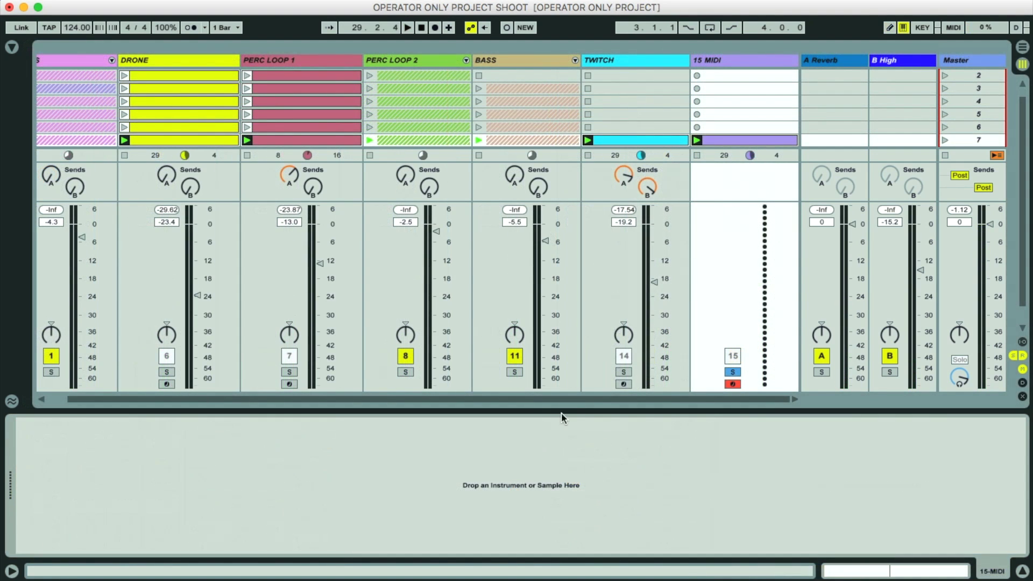
# Load the Operator instrument from the browser onto the empty 15 MIDI track, leaving the browser hidden.
pyautogui.scroll(1, 790, 76)
pyautogui.scroll(-3, 764, 77)
pyautogui.press('Return')
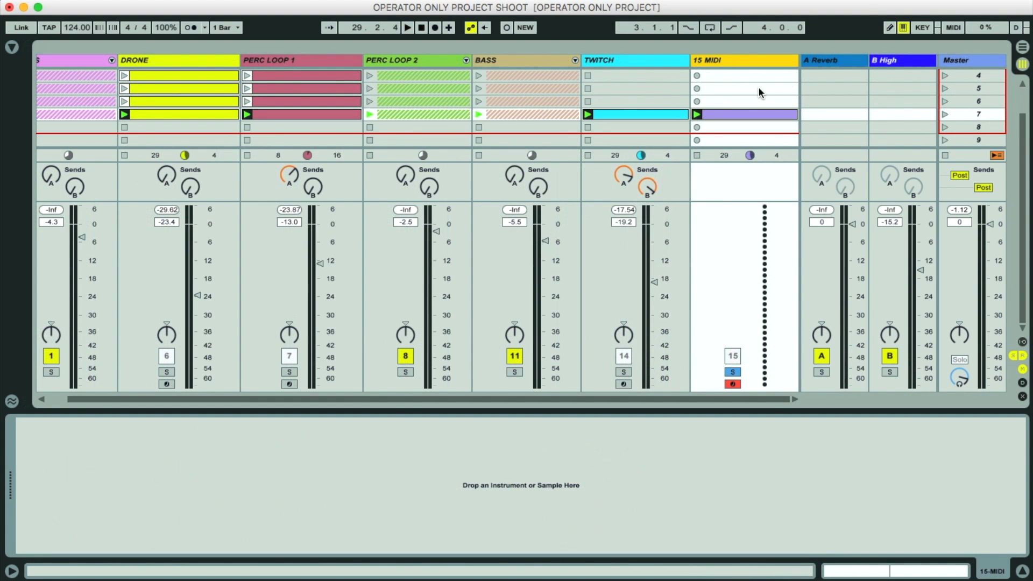
pyautogui.click(11, 48)
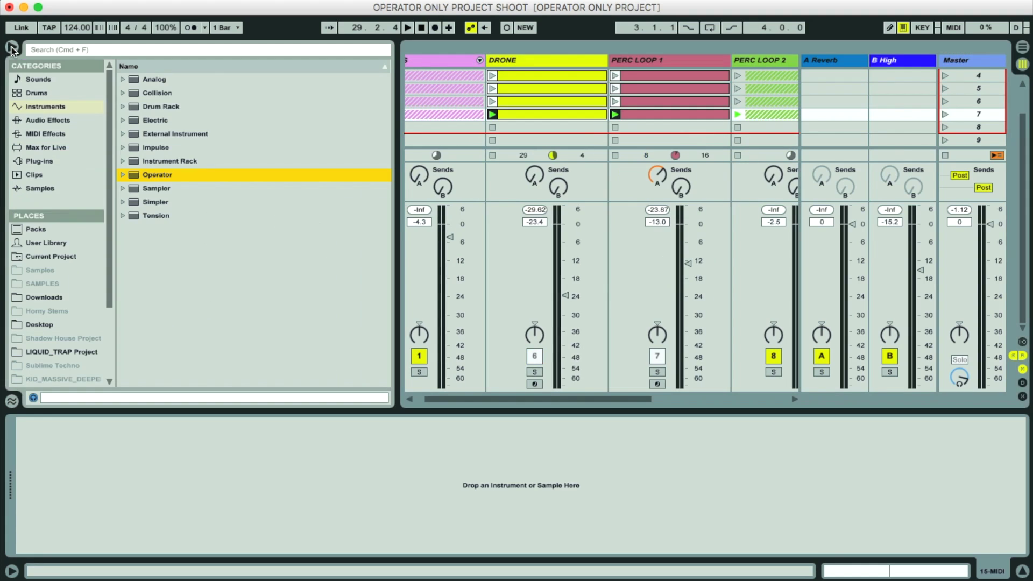
pyautogui.doubleClick(155, 173)
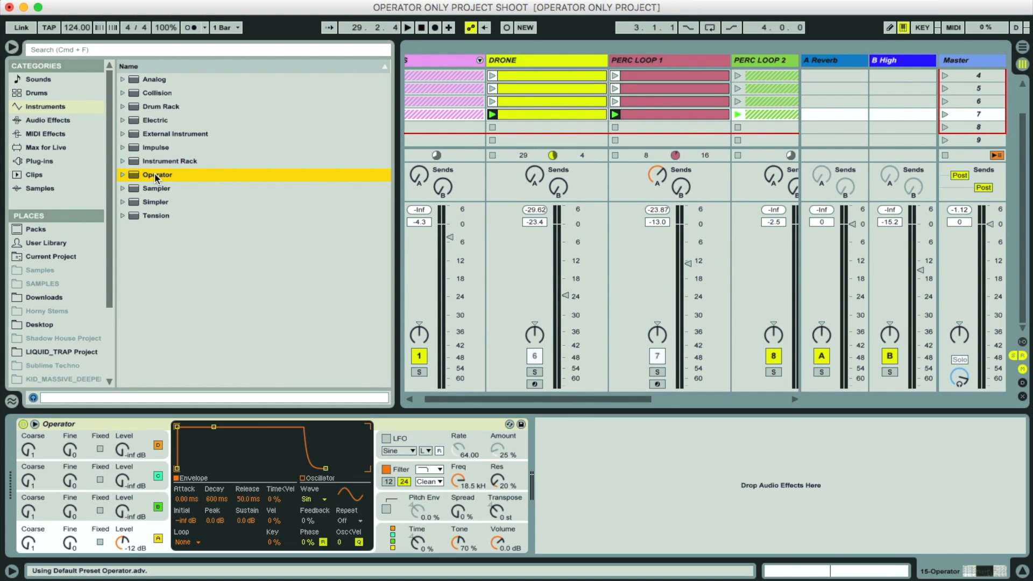
pyautogui.click(13, 49)
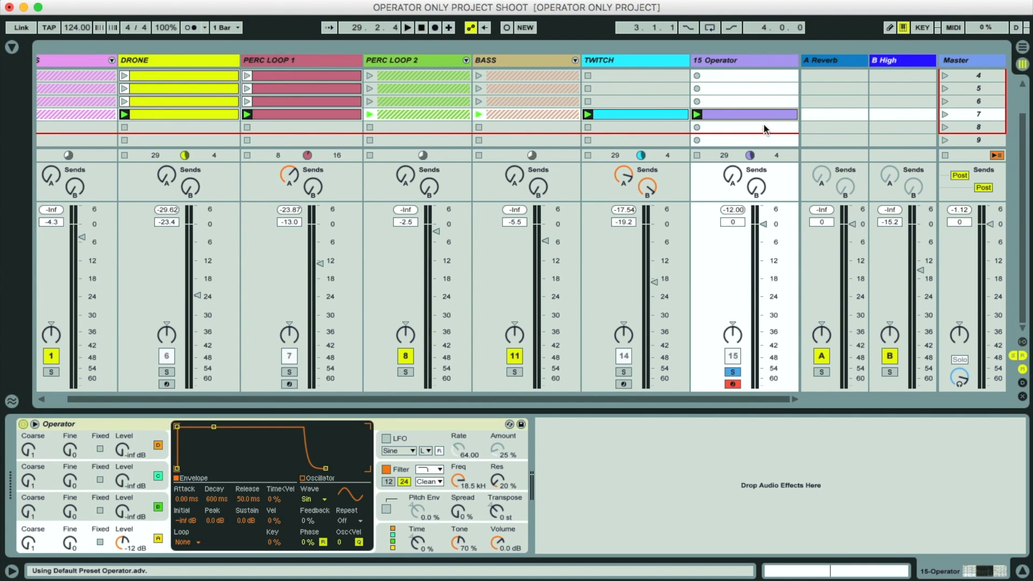
# With playback running, draw seven 1/16 C3 notes in the track 15 clip at 1.1.1, 1.1.3, 1.2.2, 1.2.3, 1.3.2, 1.3.4 and 1.4.3.
pyautogui.click(749, 113)
pyautogui.doubleClick(235, 404)
pyautogui.press('space')
pyautogui.press('b')
pyautogui.click(331, 404)
pyautogui.click(485, 403)
pyautogui.click(535, 404)
pyautogui.click(679, 403)
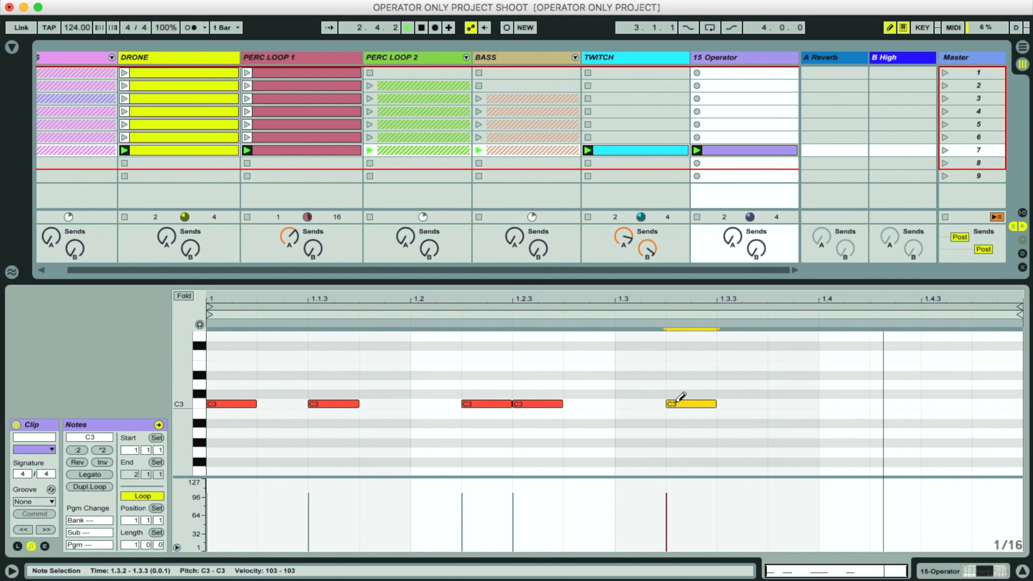
pyautogui.click(790, 404)
pyautogui.click(939, 403)
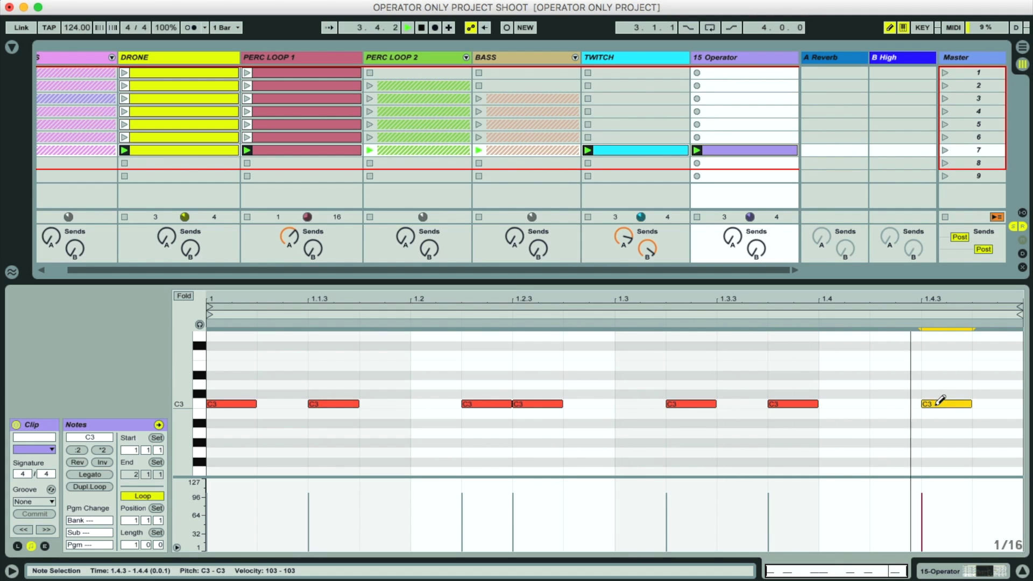
# Show the devices of track 15 and enable Operator's pitch envelope with an amount of 67 %.
pyautogui.click(747, 56)
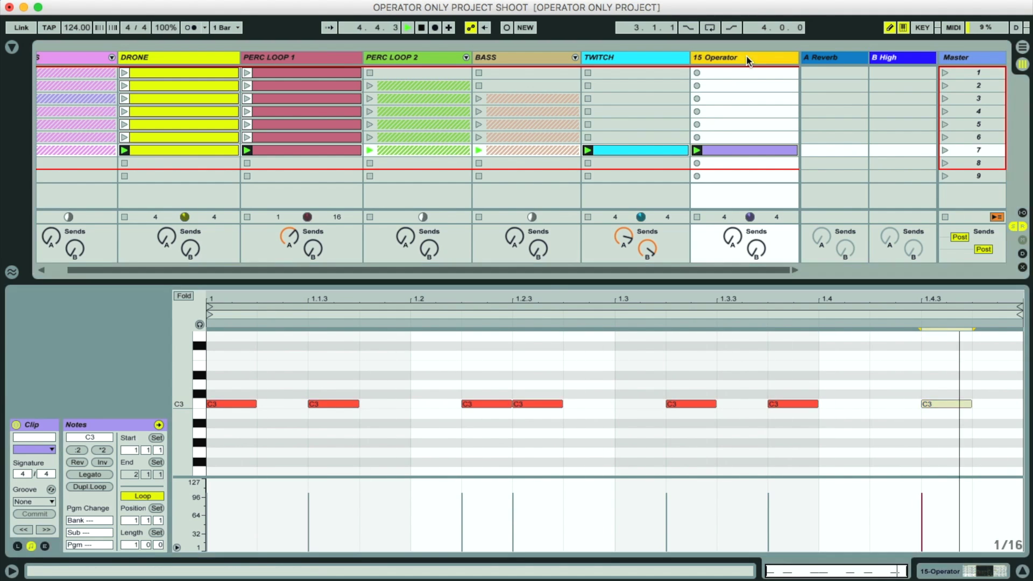
pyautogui.doubleClick(747, 56)
pyautogui.press('super+alt+m')
pyautogui.moveTo(418, 511); pyautogui.dragTo(418, 463)
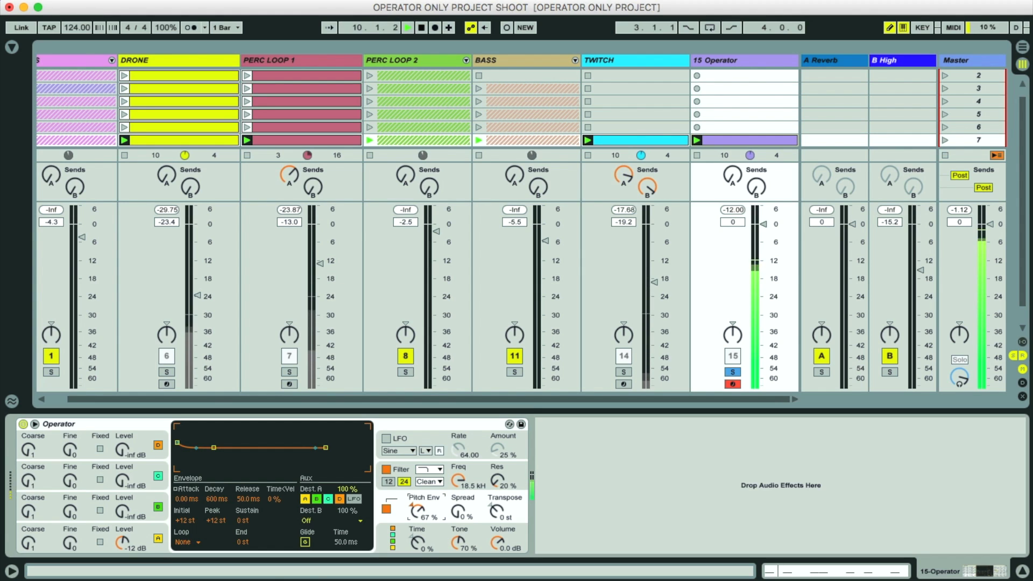
# Raise the level of Operator's oscillator B to -30 dB and oscillator C to -44 dB.
pyautogui.click(135, 512)
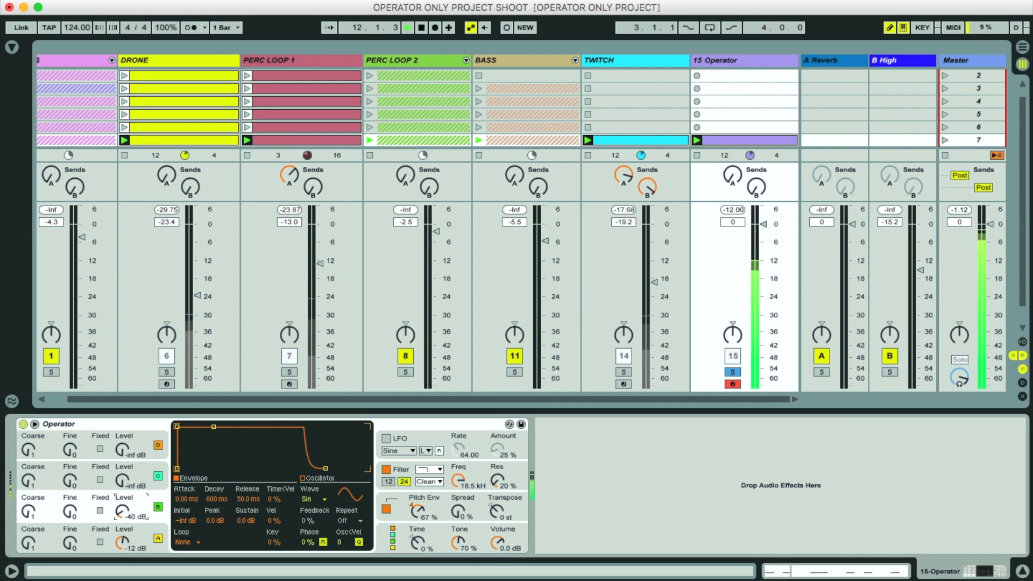
pyautogui.moveTo(123, 510); pyautogui.dragTo(123, 521)
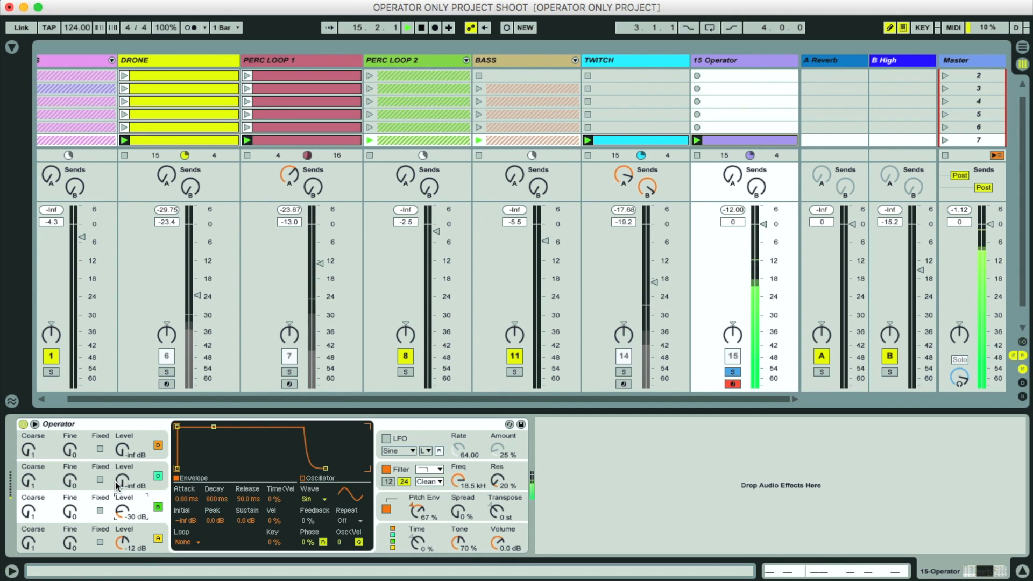
pyautogui.moveTo(117, 486); pyautogui.dragTo(117, 482)
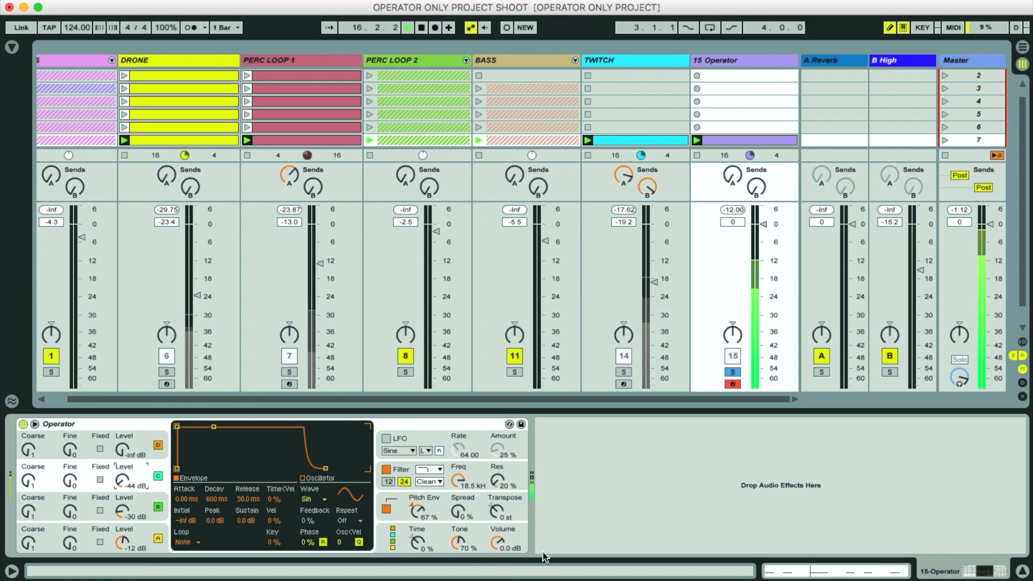
# Lower Operator's volume to -16 dB and set oscillator C to coarse 16 with a level of 0.0 dB.
pyautogui.moveTo(498, 544); pyautogui.dragTo(499, 544)
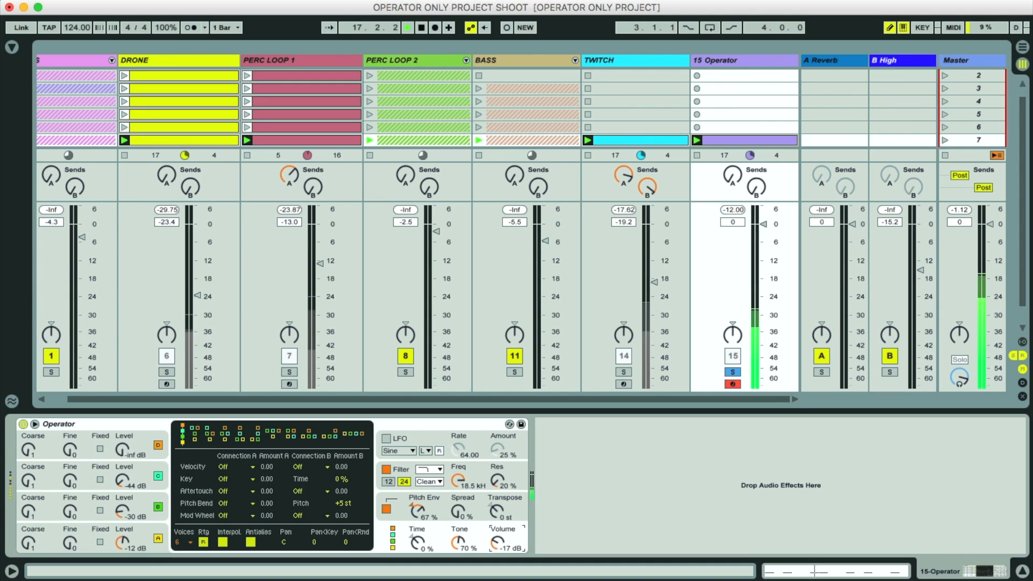
pyautogui.moveTo(123, 483); pyautogui.dragTo(28, 469)
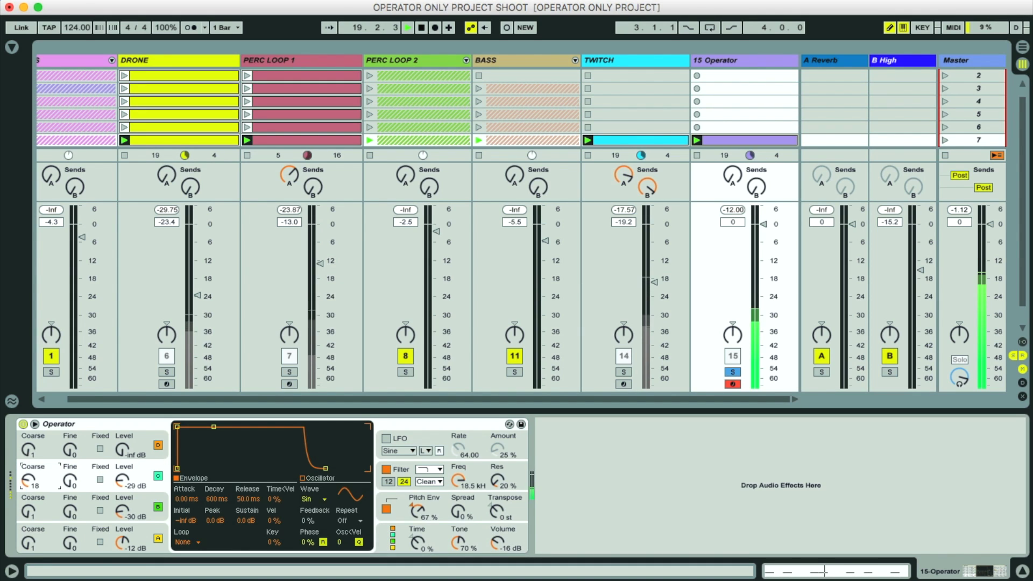
pyautogui.moveTo(124, 484); pyautogui.dragTo(124, 468)
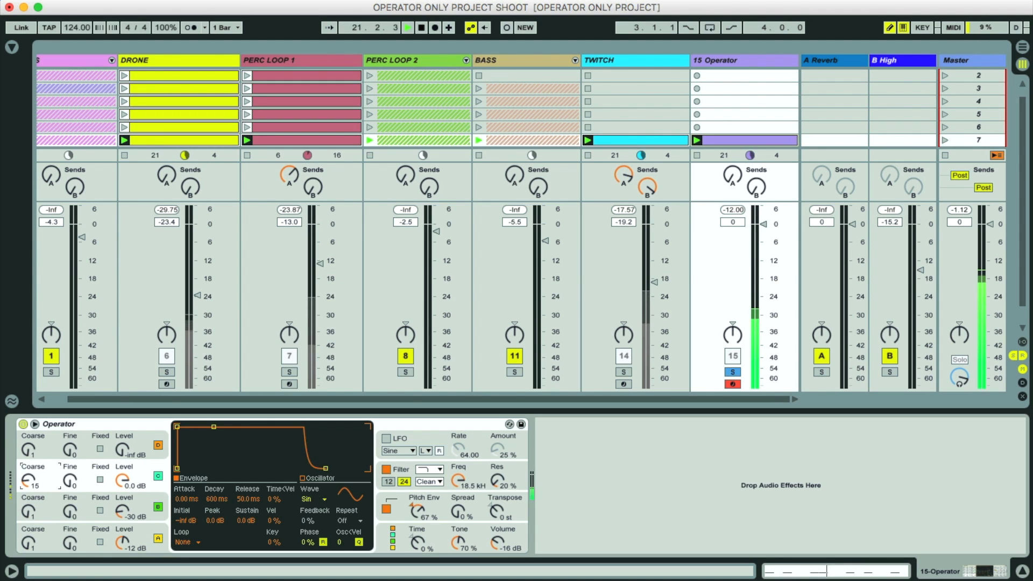
pyautogui.moveTo(28, 480); pyautogui.dragTo(28, 475)
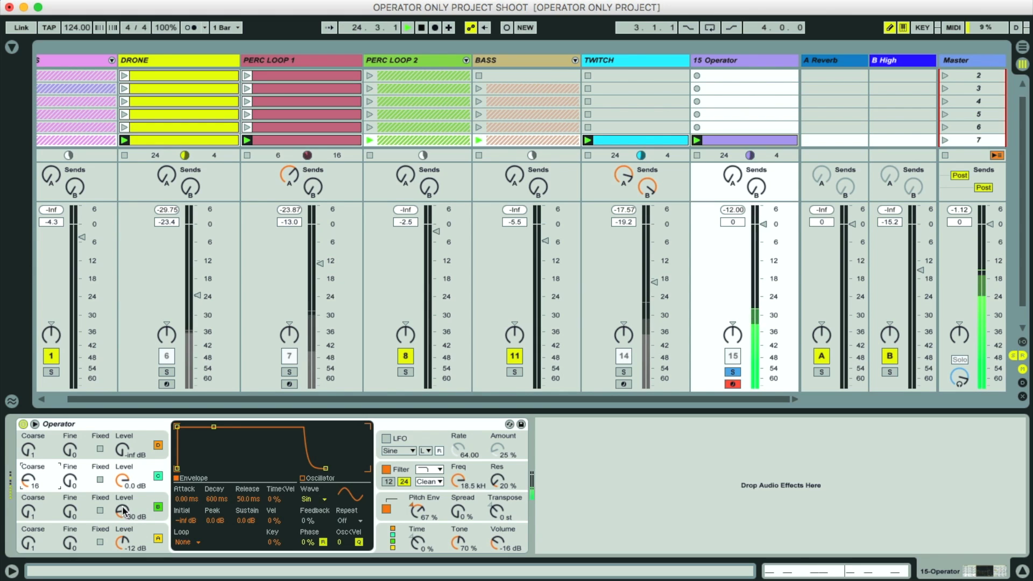
# Try transposing Operator by -1 st and other amounts, and return the transposition to 0 st.
pyautogui.click(496, 510)
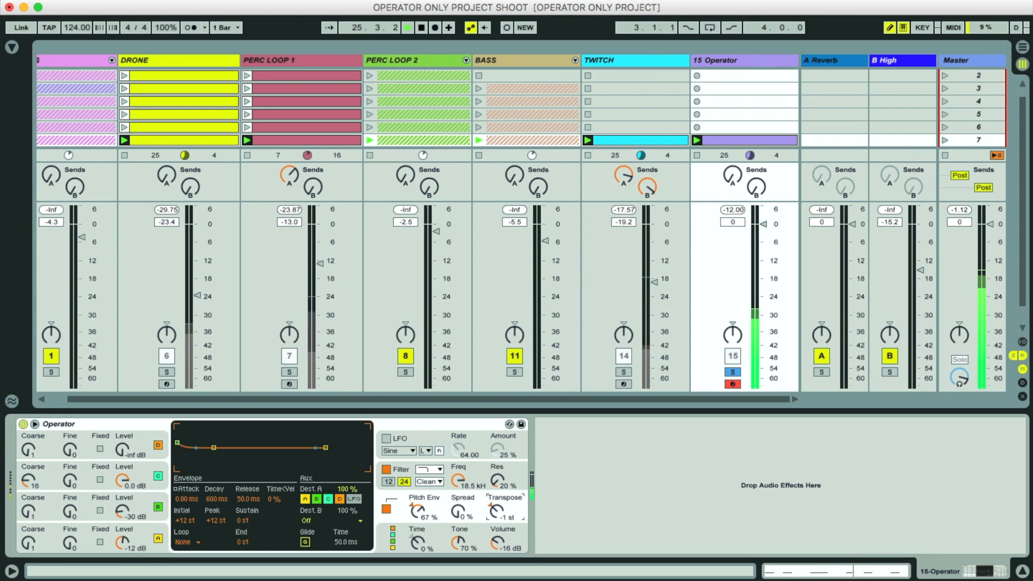
pyautogui.moveTo(496, 510); pyautogui.dragTo(496, 488)
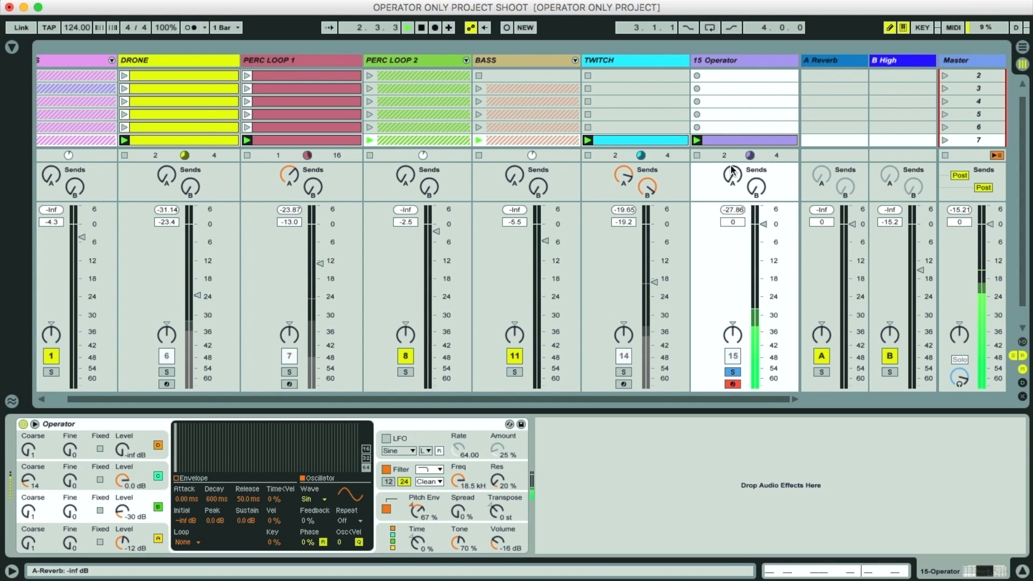
# Redraw the velocities of the seven C3 notes in the track 15 clip, varying them between about 40 and 110, and enlarge the velocity lane.
pyautogui.doubleClick(734, 140)
pyautogui.moveTo(451, 504)
pyautogui.mouseDown()
pyautogui.moveTo(471, 508)
pyautogui.moveTo(526, 483)
pyautogui.mouseUp()
pyautogui.moveTo(474, 515)
pyautogui.mouseDown()
pyautogui.moveTo(925, 489)
pyautogui.moveTo(925, 514)
pyautogui.mouseUp()
pyautogui.moveTo(315, 504); pyautogui.dragTo(253, 491)
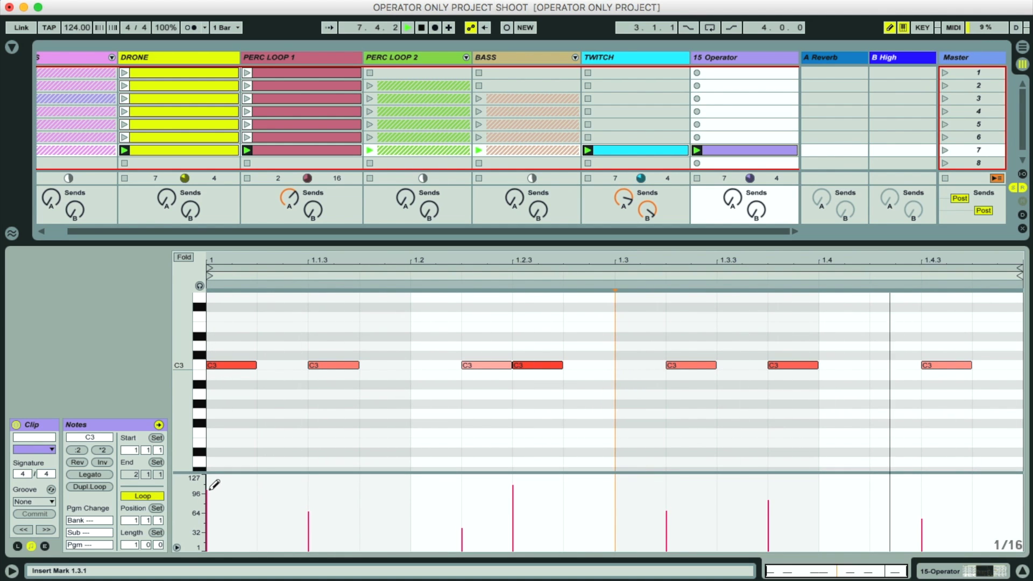
pyautogui.moveTo(282, 474); pyautogui.dragTo(284, 439)
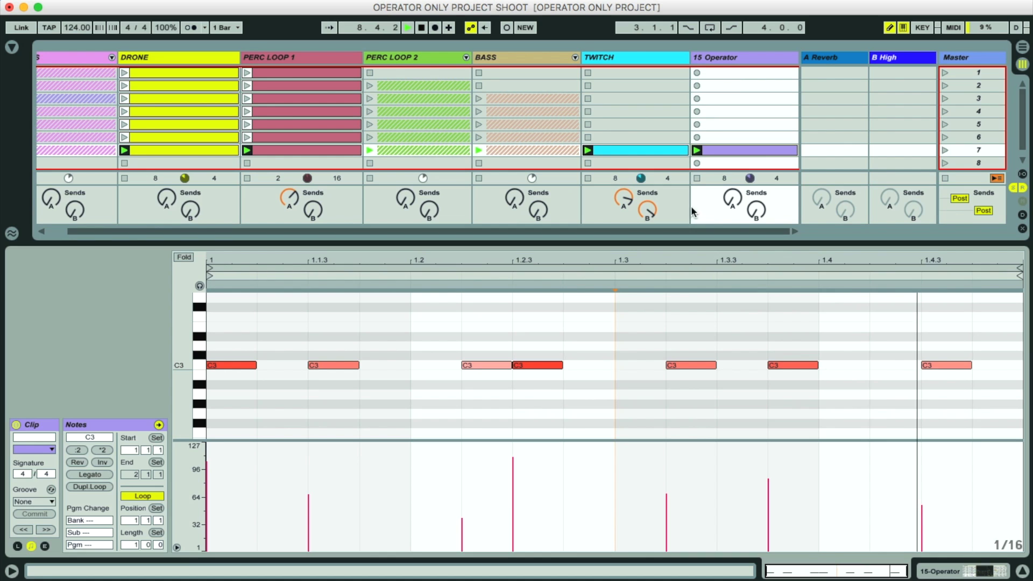
# Set Operator's Osc<Vel amount to 35.9 for oscillator B and 26.6 for oscillator C.
pyautogui.doubleClick(730, 56)
pyautogui.press('super+alt+m')
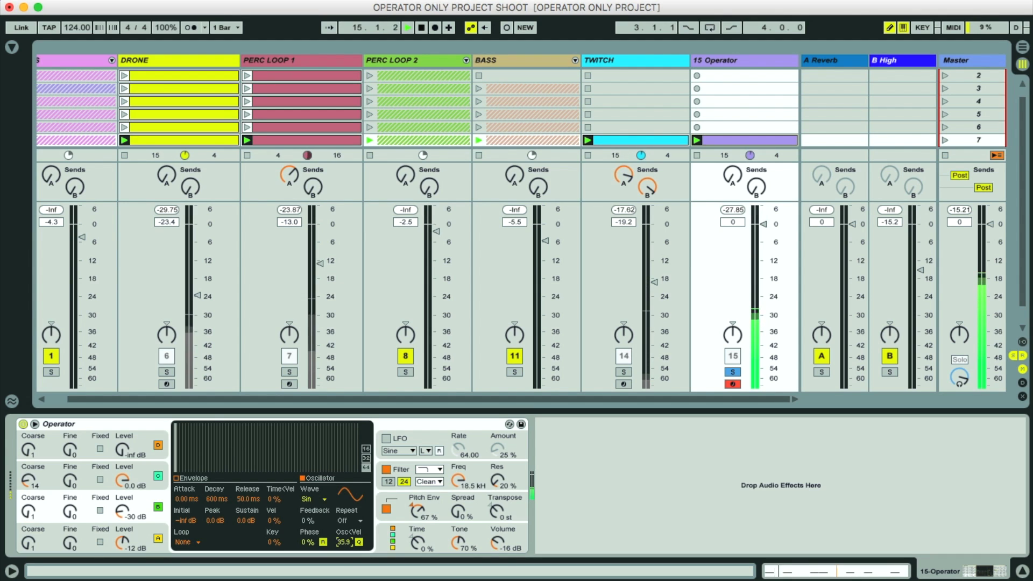
pyautogui.click(158, 470)
pyautogui.moveTo(341, 545); pyautogui.dragTo(342, 533)
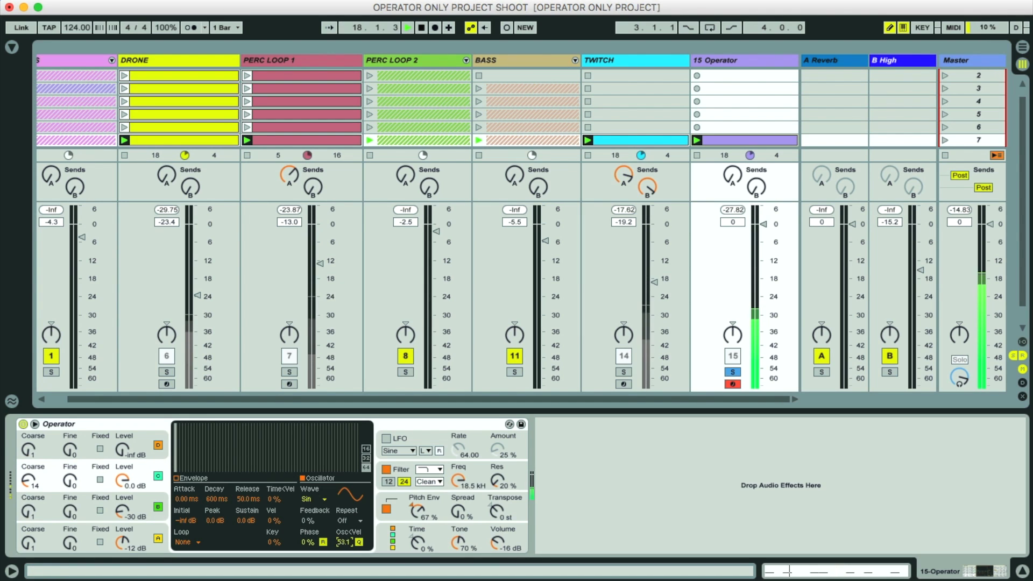
pyautogui.moveTo(342, 542); pyautogui.dragTo(342, 551)
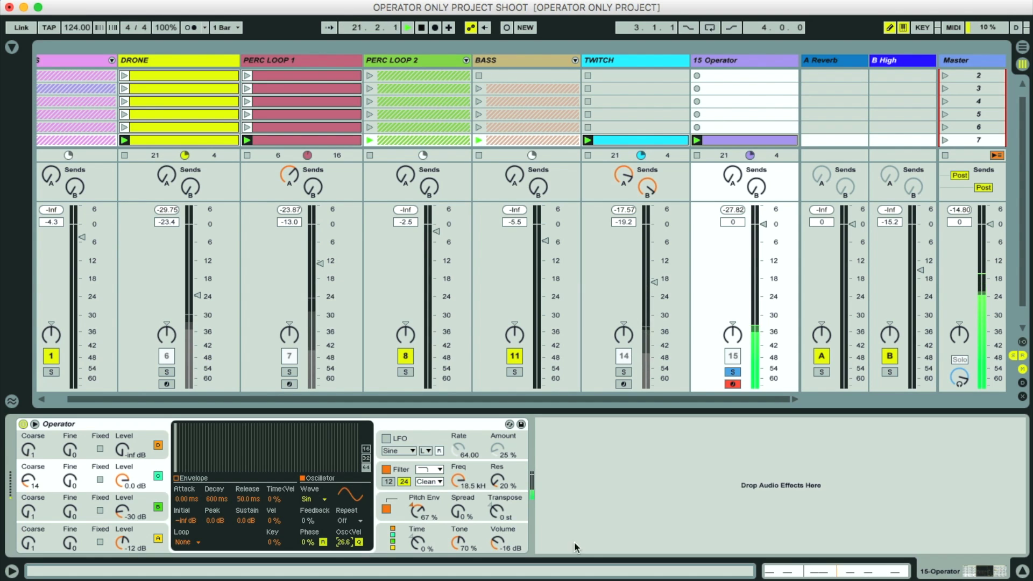
# Compare the sound with the pitch envelope off and on, and draw a hump of harmonics from about 9 to 22 into oscillator A's waveform.
pyautogui.click(386, 509)
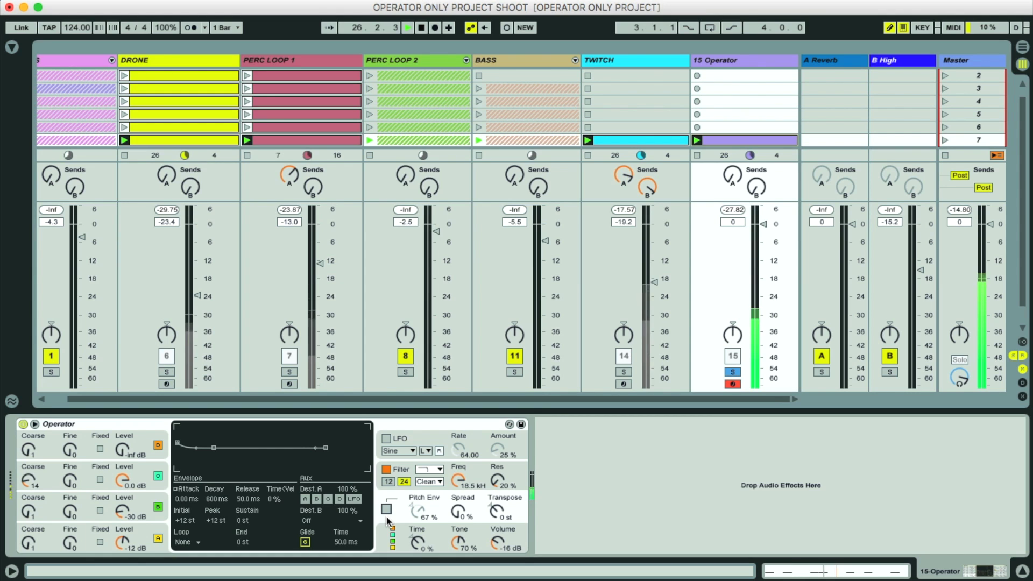
pyautogui.click(386, 510)
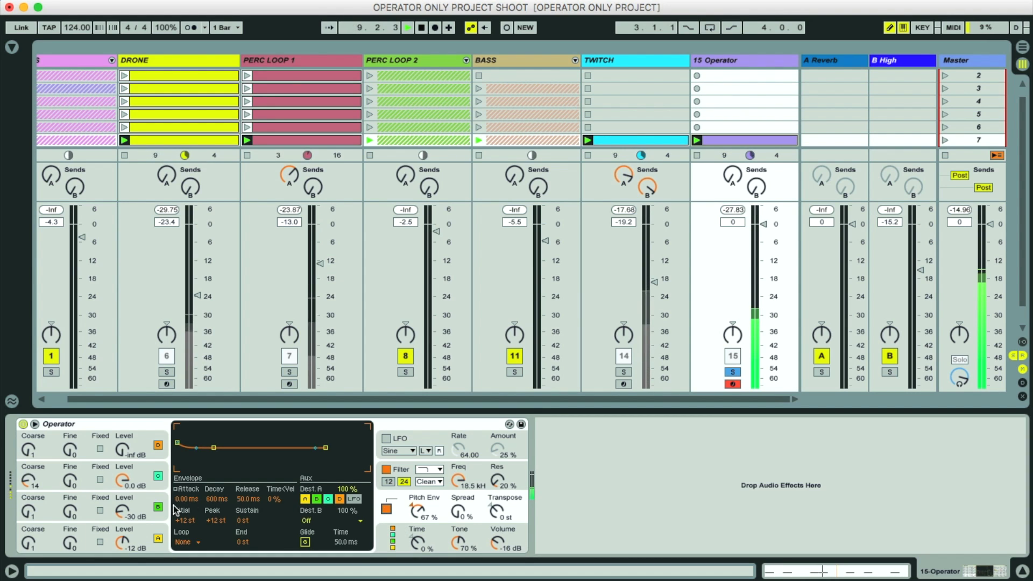
pyautogui.click(160, 528)
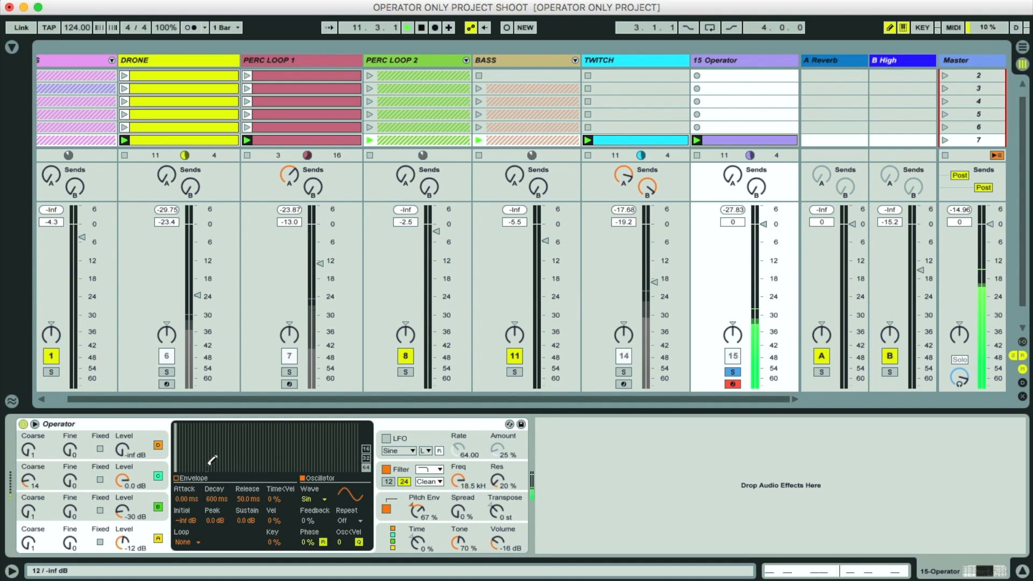
pyautogui.moveTo(196, 465)
pyautogui.mouseDown()
pyautogui.moveTo(242, 455)
pyautogui.moveTo(256, 466)
pyautogui.mouseUp()
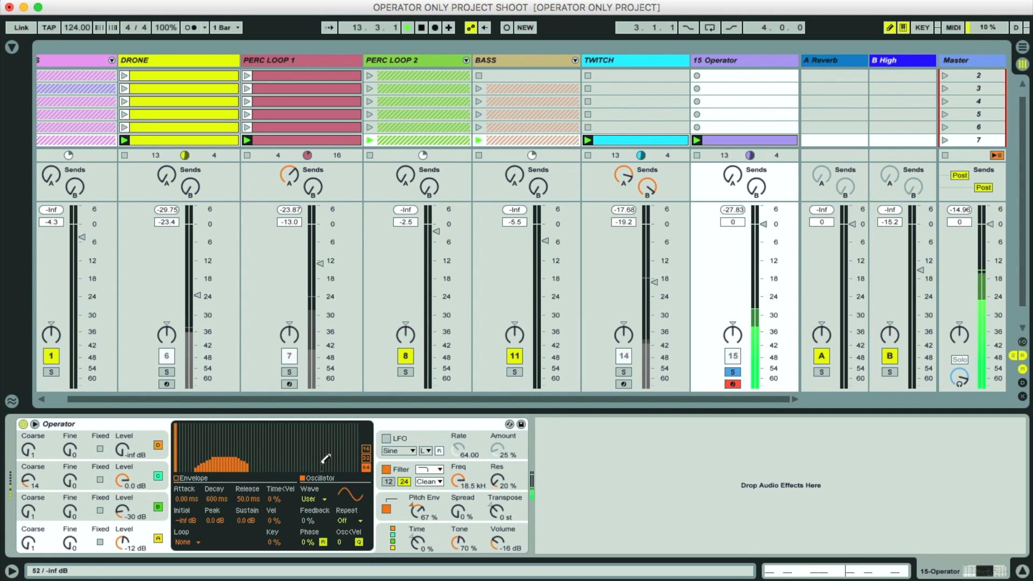
pyautogui.moveTo(206, 458)
pyautogui.mouseDown()
pyautogui.moveTo(226, 451)
pyautogui.moveTo(248, 463)
pyautogui.moveTo(203, 464)
pyautogui.mouseUp()
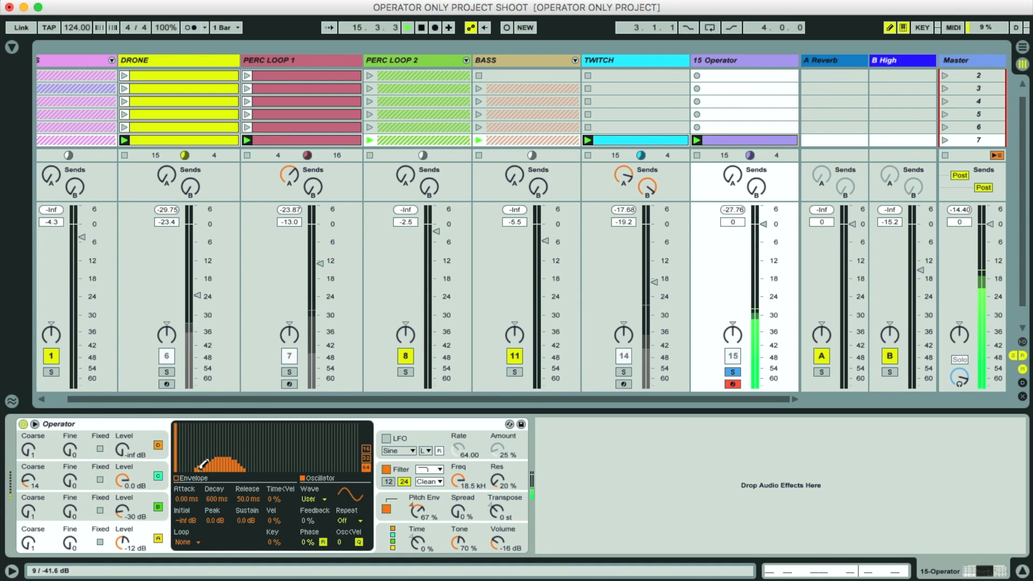
pyautogui.moveTo(284, 472)
pyautogui.mouseDown()
pyautogui.moveTo(325, 443)
pyautogui.moveTo(281, 472)
pyautogui.moveTo(321, 472)
pyautogui.moveTo(258, 464)
pyautogui.moveTo(239, 436)
pyautogui.moveTo(261, 470)
pyautogui.mouseUp()
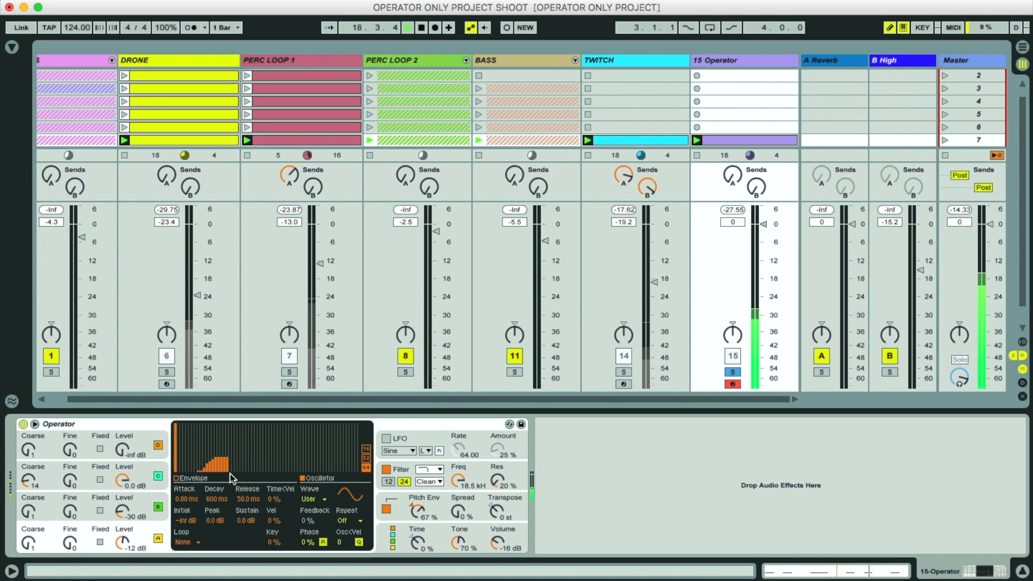
pyautogui.moveTo(232, 455); pyautogui.dragTo(243, 454)
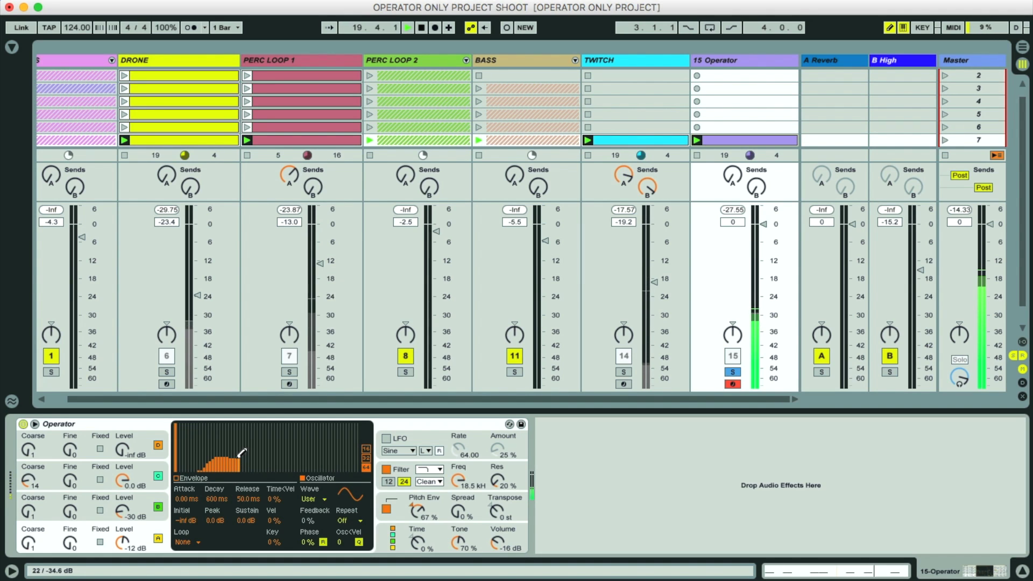
# Try single harmonics such as 23 and 41 in oscillator B's waveform, and keep only one high harmonic beside the fundamental.
pyautogui.click(168, 505)
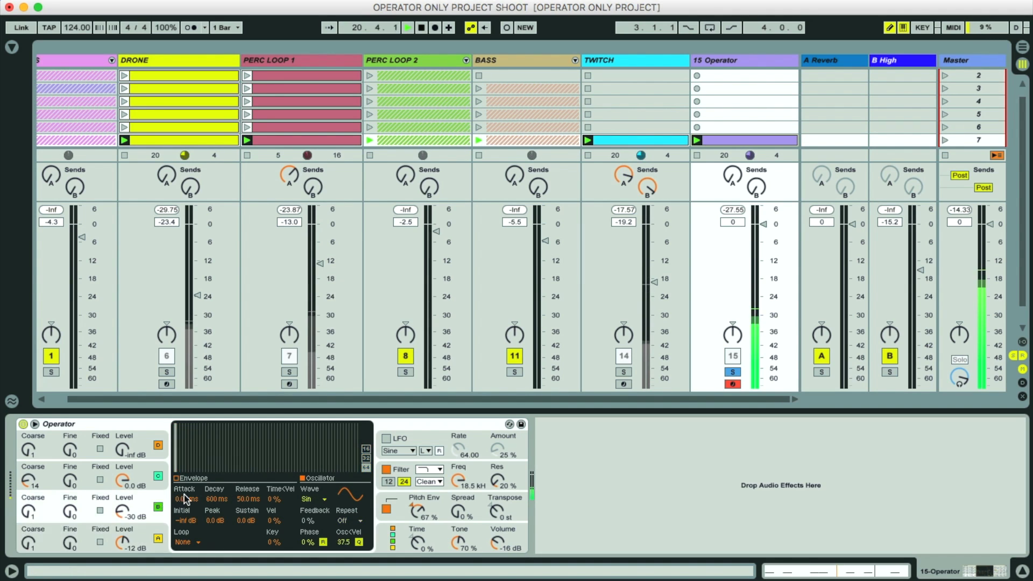
pyautogui.click(239, 455)
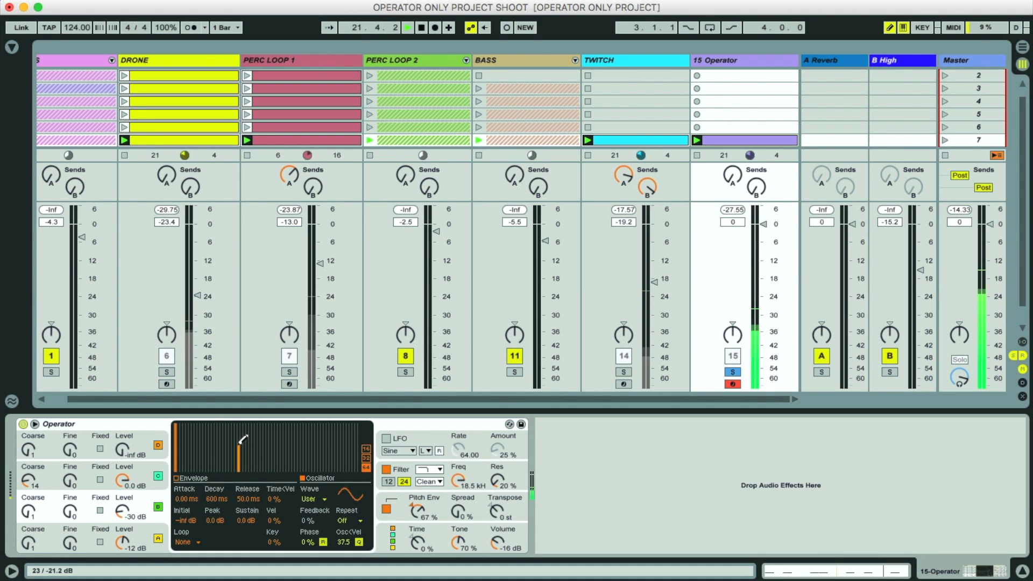
pyautogui.moveTo(242, 449); pyautogui.dragTo(243, 479)
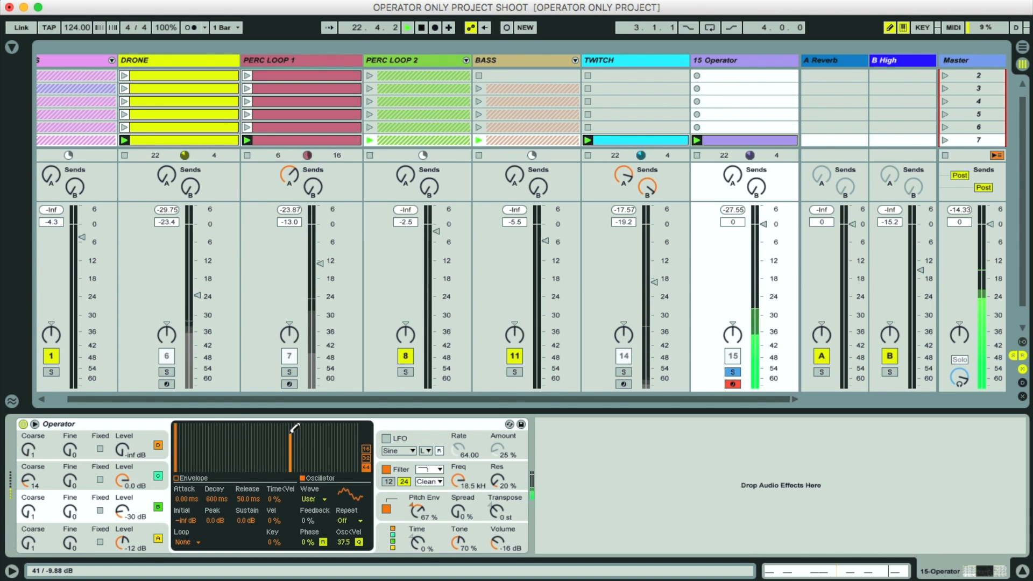
pyautogui.moveTo(329, 456)
pyautogui.mouseDown()
pyautogui.moveTo(334, 426)
pyautogui.moveTo(339, 474)
pyautogui.mouseUp()
pyautogui.moveTo(310, 442); pyautogui.dragTo(312, 431)
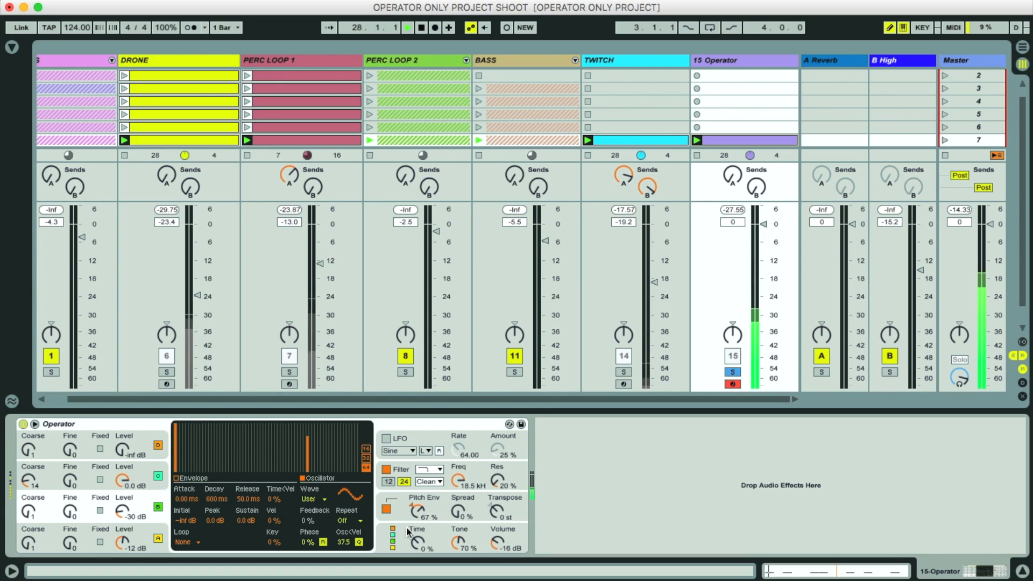
# Turn off Operator's pitch envelope and enable the LFO with a rate of 113.11.
pyautogui.click(386, 509)
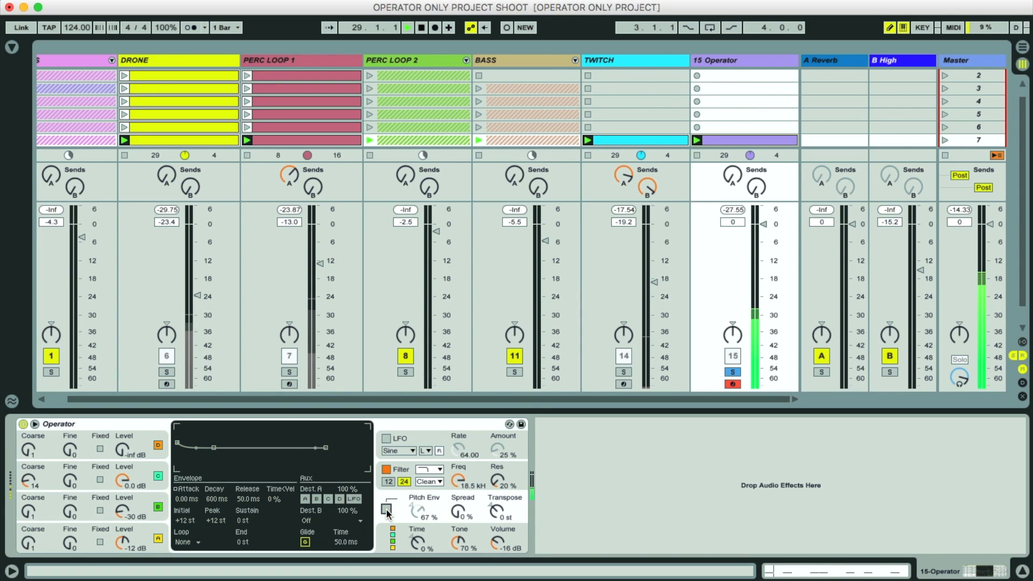
pyautogui.click(385, 441)
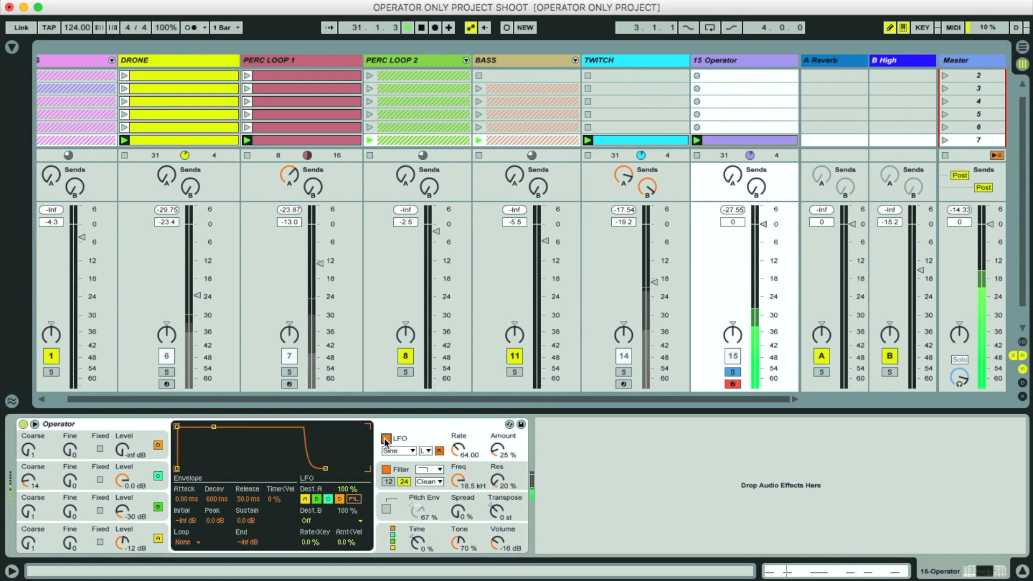
pyautogui.moveTo(452, 461); pyautogui.dragTo(452, 436)
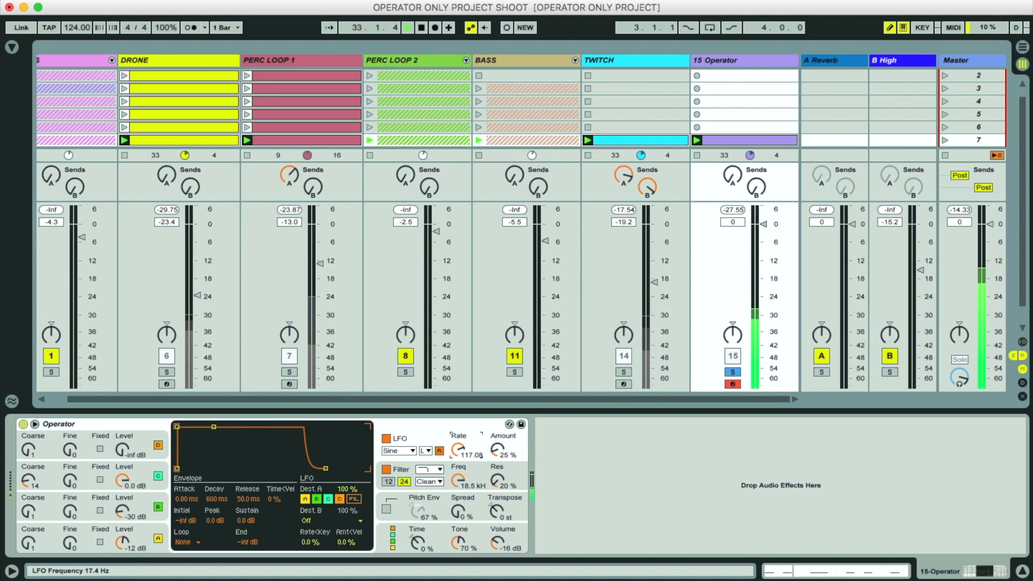
pyautogui.moveTo(452, 436); pyautogui.dragTo(452, 440)
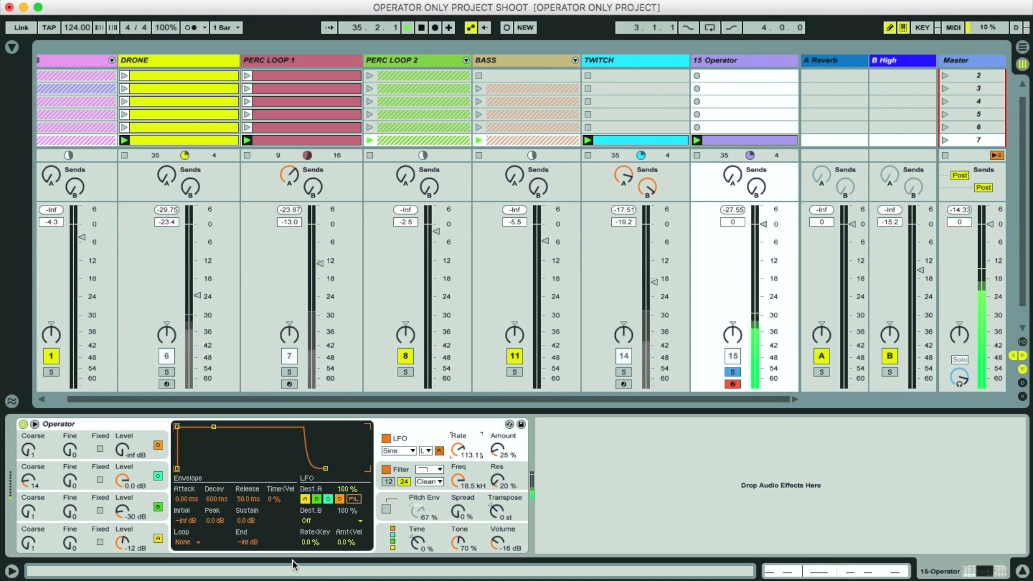
# Shape oscillator A's envelope with a 216 ms decay and -inf dB sustain, and raise Operator's volume to -0.7 dB.
pyautogui.click(158, 539)
pyautogui.click(183, 486)
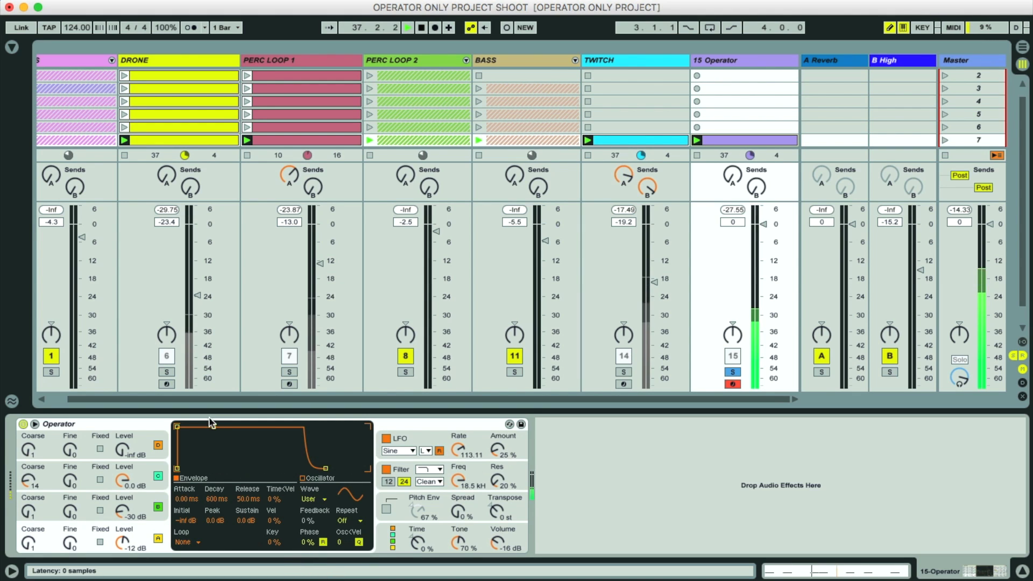
pyautogui.moveTo(214, 425); pyautogui.dragTo(207, 468)
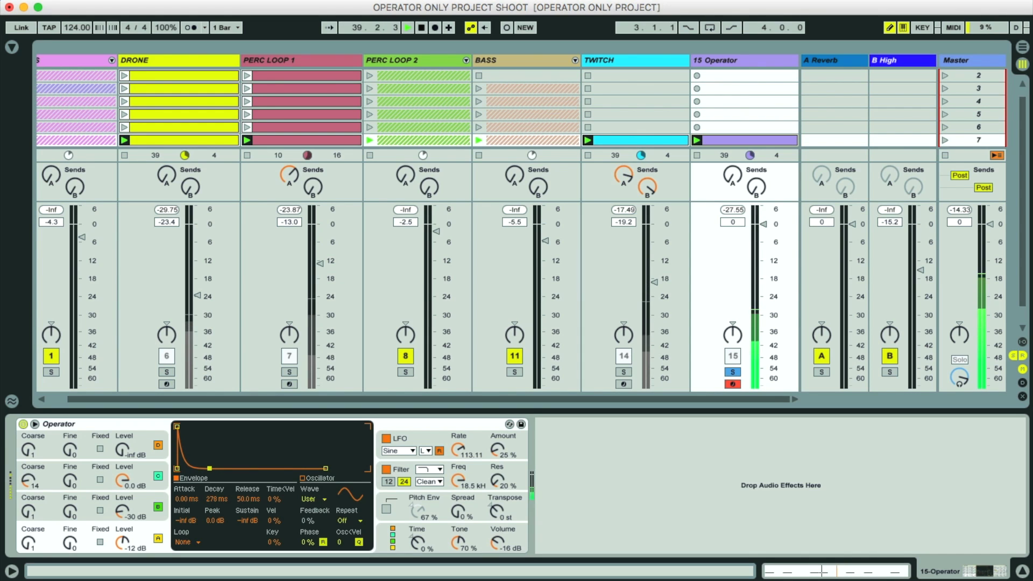
pyautogui.moveTo(498, 543); pyautogui.dragTo(498, 530)
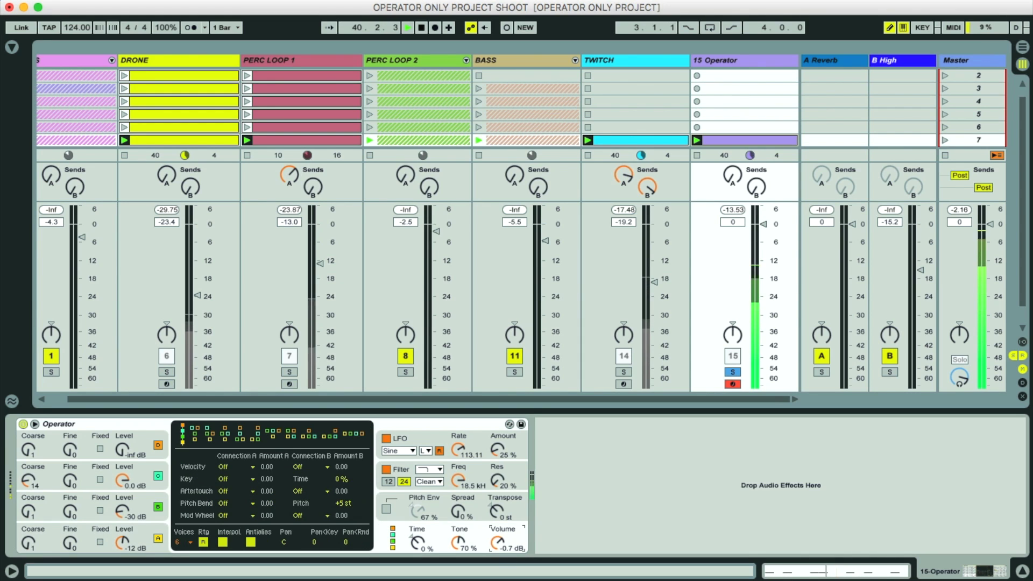
pyautogui.click(423, 433)
pyautogui.click(423, 434)
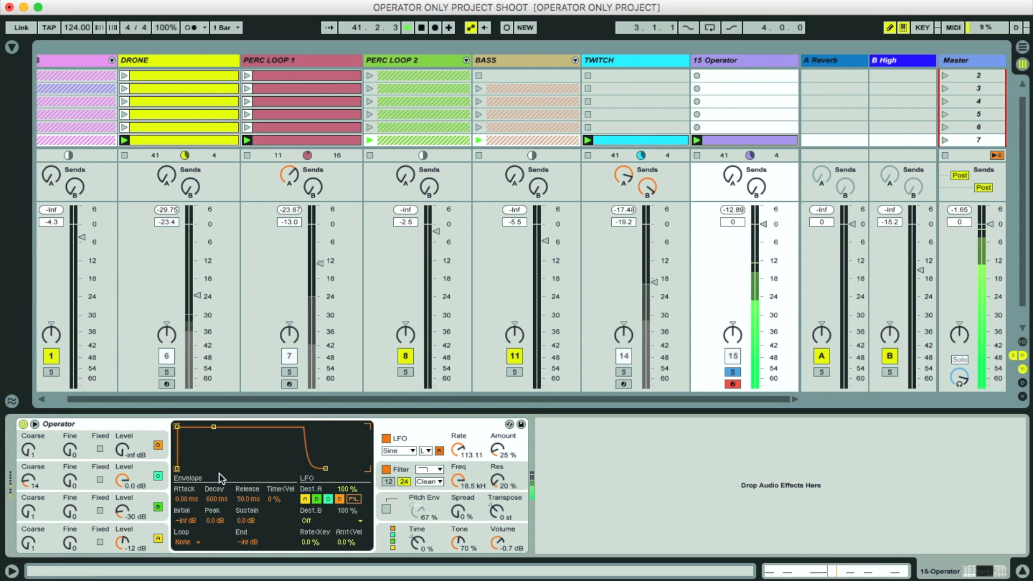
pyautogui.click(161, 529)
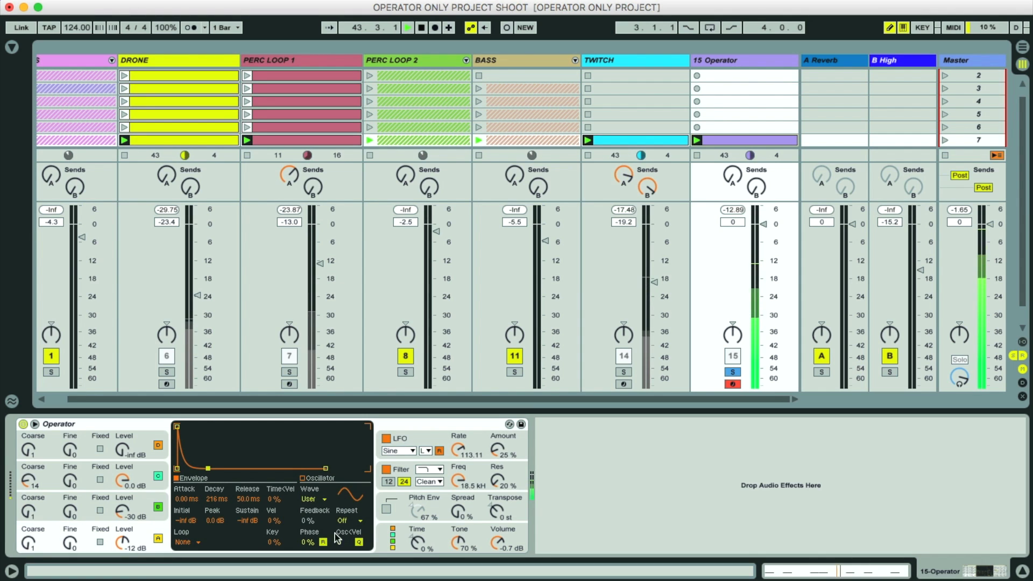
# Set Operator's LFO to the SwUp waveform with a rate of 114.90 and an amount of 24 %.
pyautogui.click(412, 452)
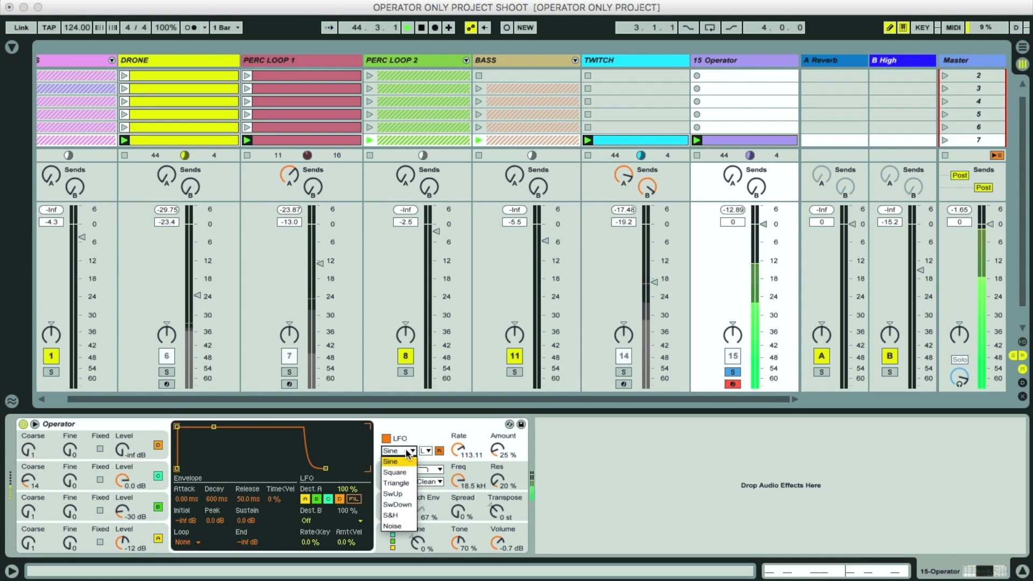
pyautogui.click(398, 494)
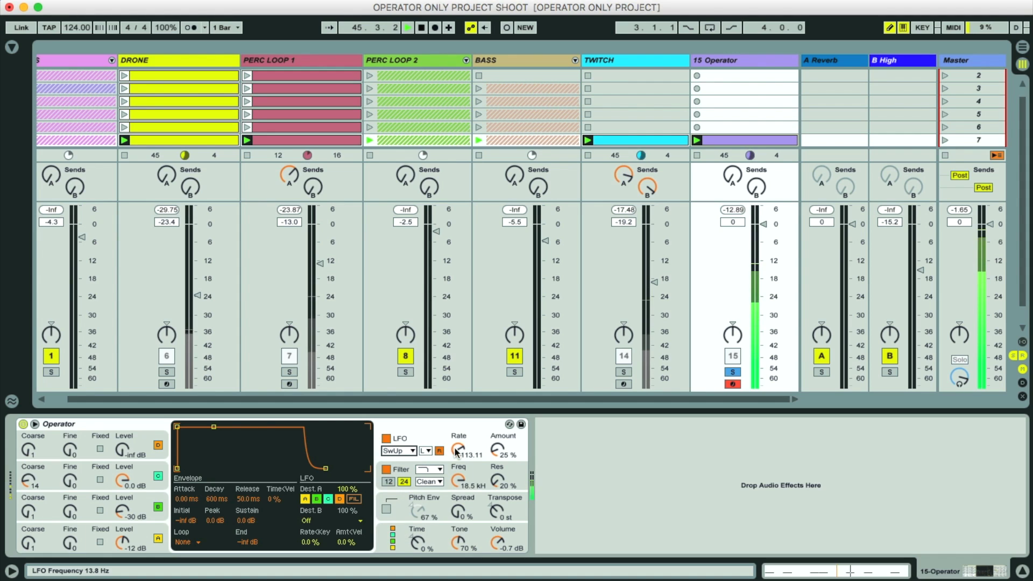
pyautogui.moveTo(461, 451); pyautogui.dragTo(497, 453)
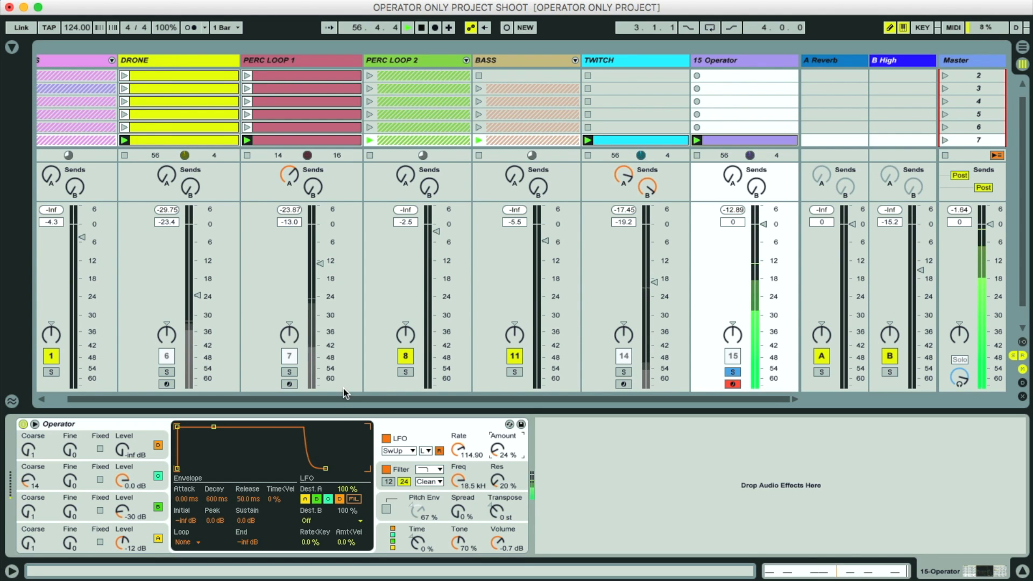
# Solo the DRUMS track together with the Operator track and adjust Operator's volume slightly.
pyautogui.hscroll(-2, 343, 388)
pyautogui.click(78, 372)
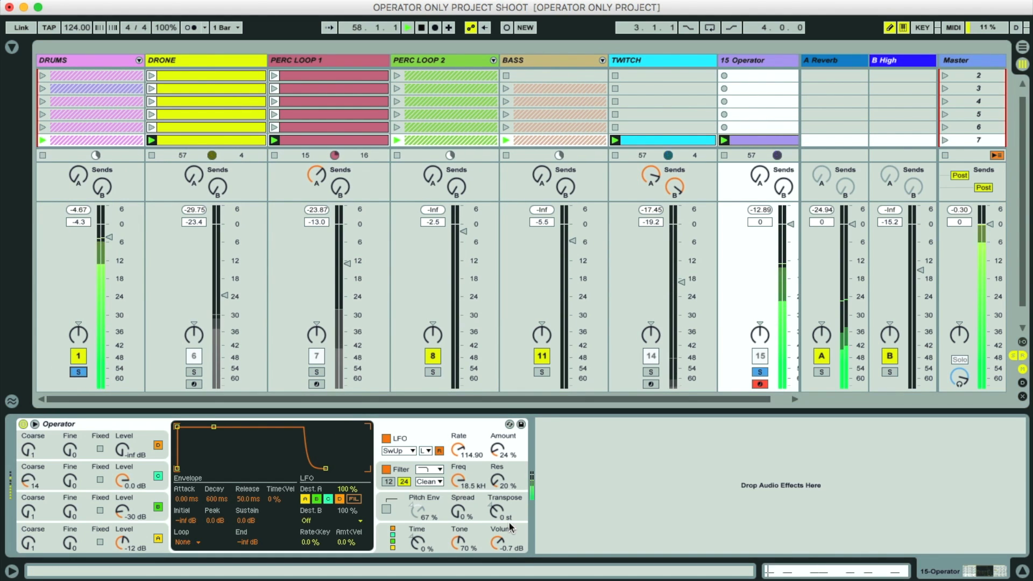
pyautogui.moveTo(498, 544); pyautogui.dragTo(497, 547)
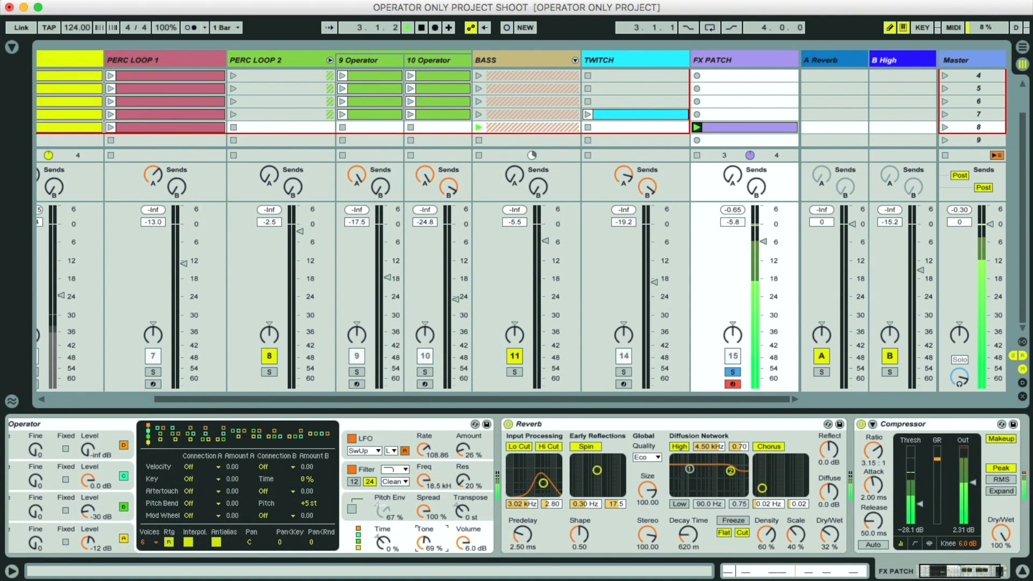
# Take the FX PATCH track out of solo and lower Operator's tone to 60 %, then 51 %.
pyautogui.moveTo(424, 540)
pyautogui.mouseDown()
pyautogui.moveTo(424, 553)
pyautogui.moveTo(424, 535)
pyautogui.mouseUp()
pyautogui.click(733, 372)
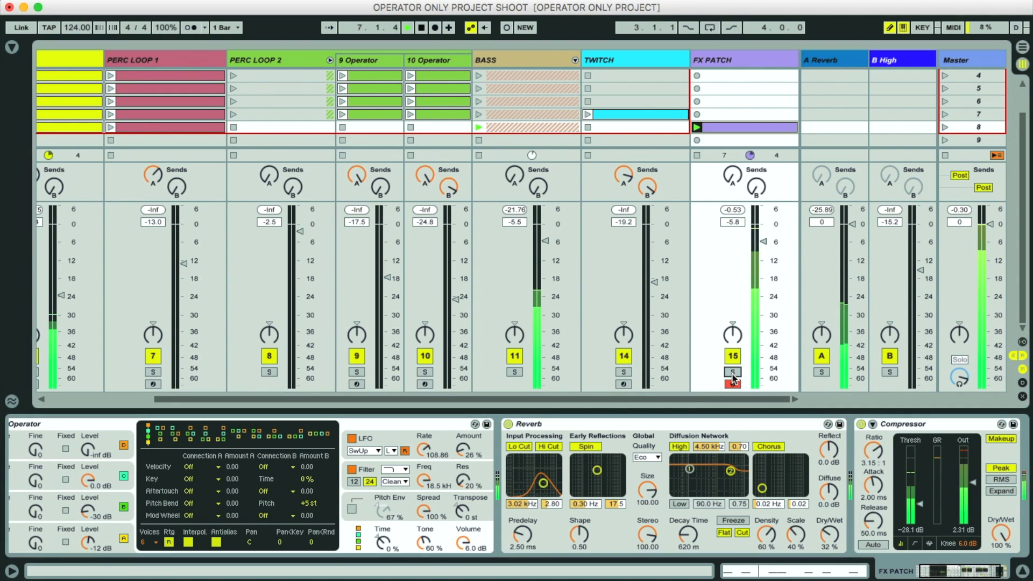
pyautogui.moveTo(433, 541); pyautogui.dragTo(433, 537)
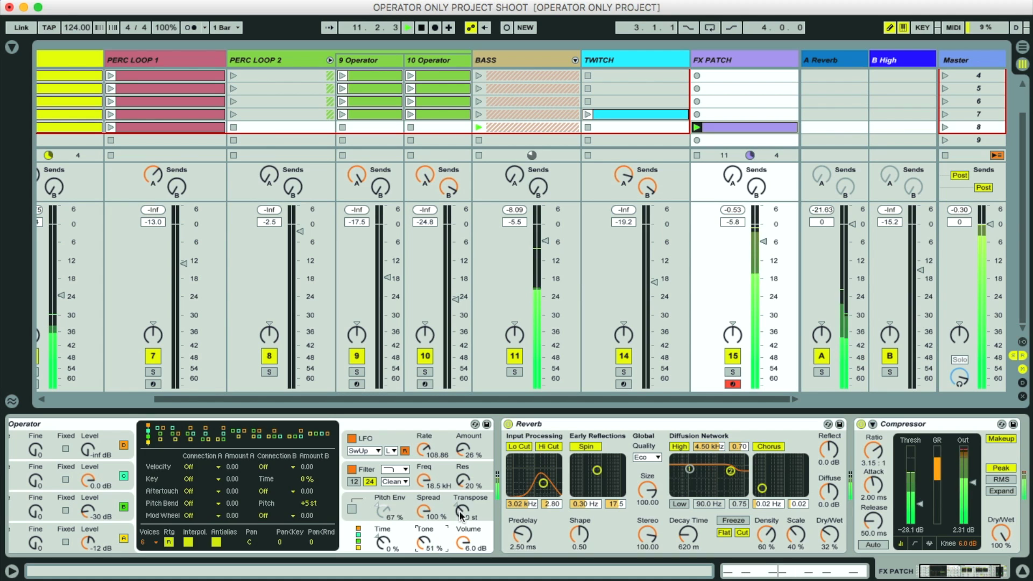
# Try transposing Operator by -13 st and -12 st, return the transposition to 0 st, and lower the tone to 26 %.
pyautogui.moveTo(459, 511); pyautogui.dragTo(460, 514)
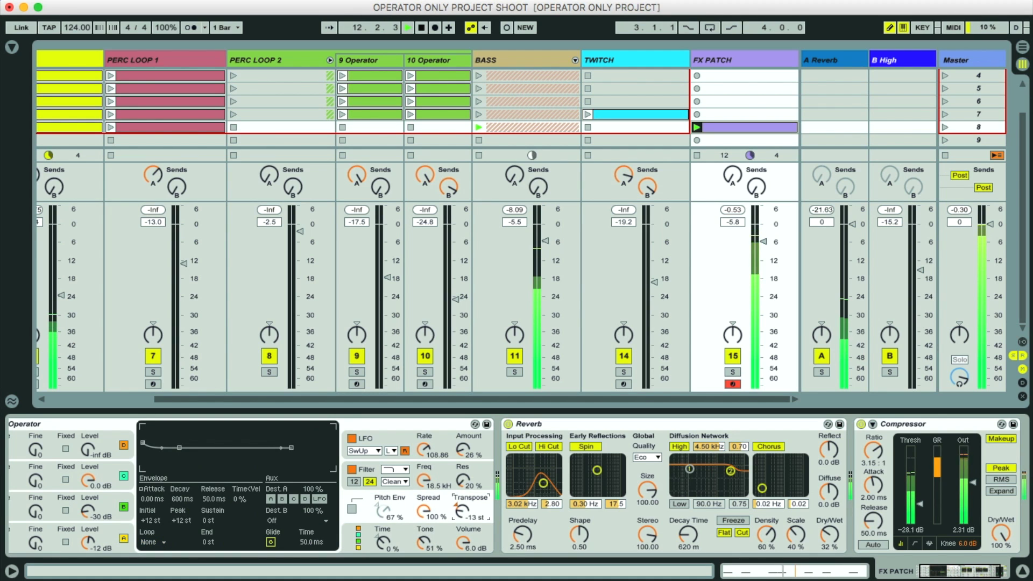
pyautogui.moveTo(461, 514); pyautogui.dragTo(461, 512)
pyautogui.moveTo(461, 512); pyautogui.dragTo(461, 514)
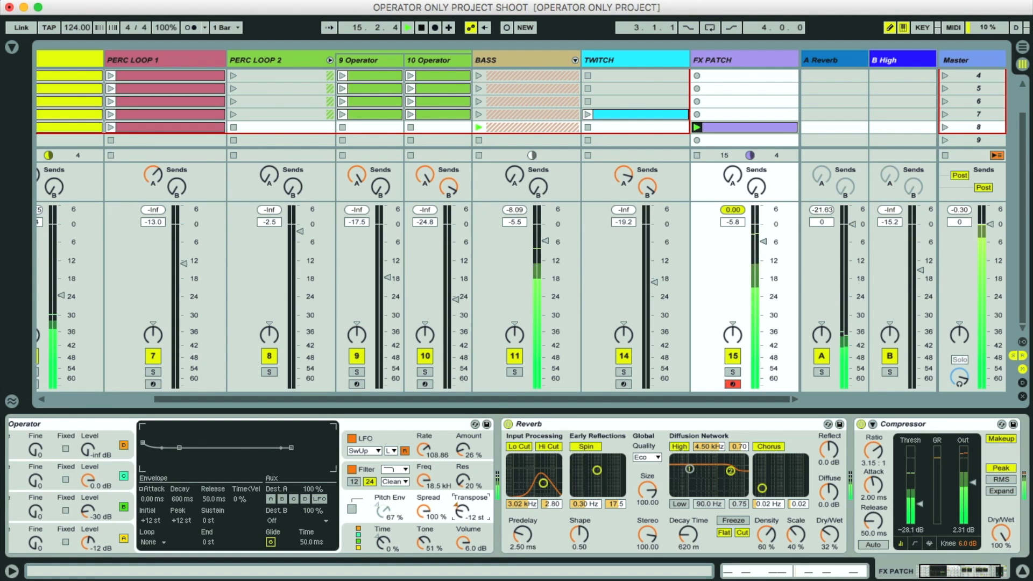
pyautogui.moveTo(459, 512); pyautogui.dragTo(459, 503)
pyautogui.moveTo(424, 542); pyautogui.dragTo(424, 570)
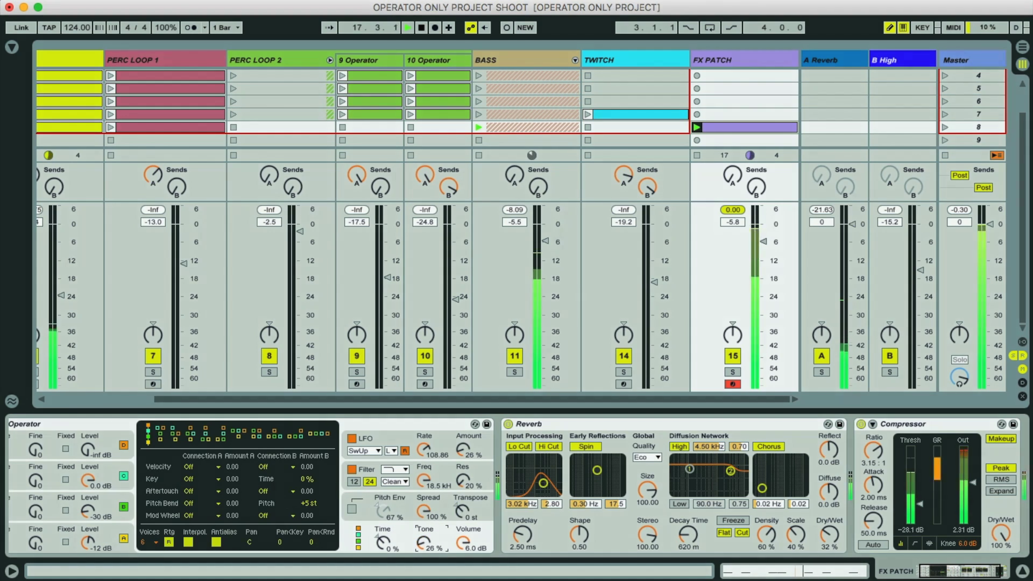